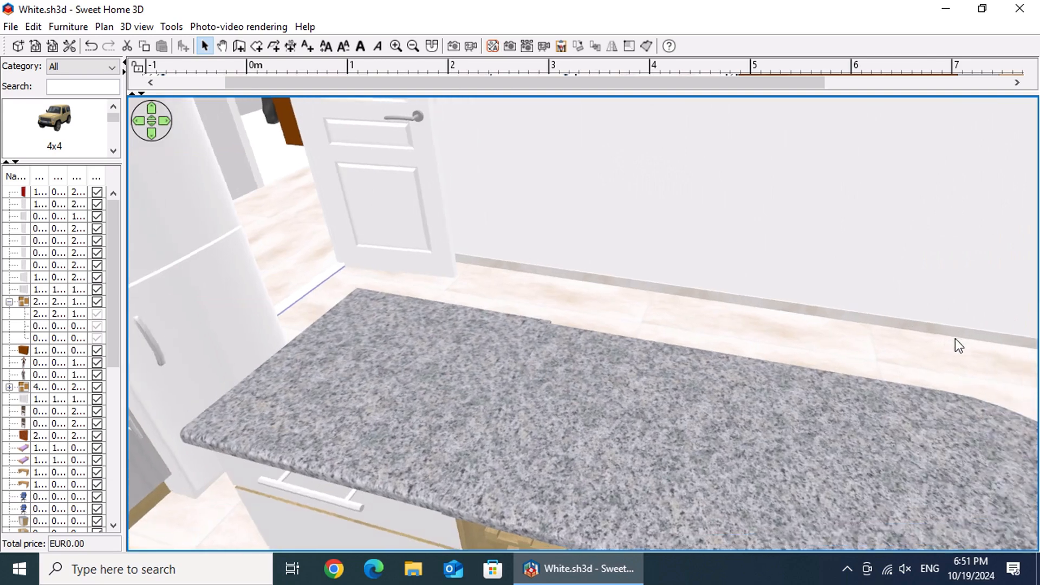
Step: Switch the 3D view to aerial view and frame the kitchen's back wall and its cabinets from above
right_click(704, 327)
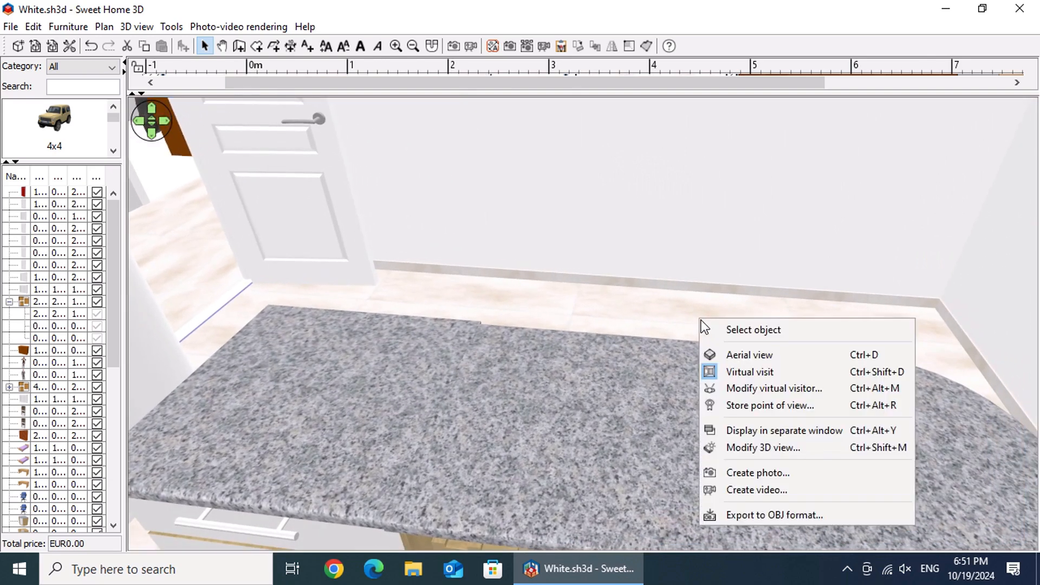
left_click(762, 355)
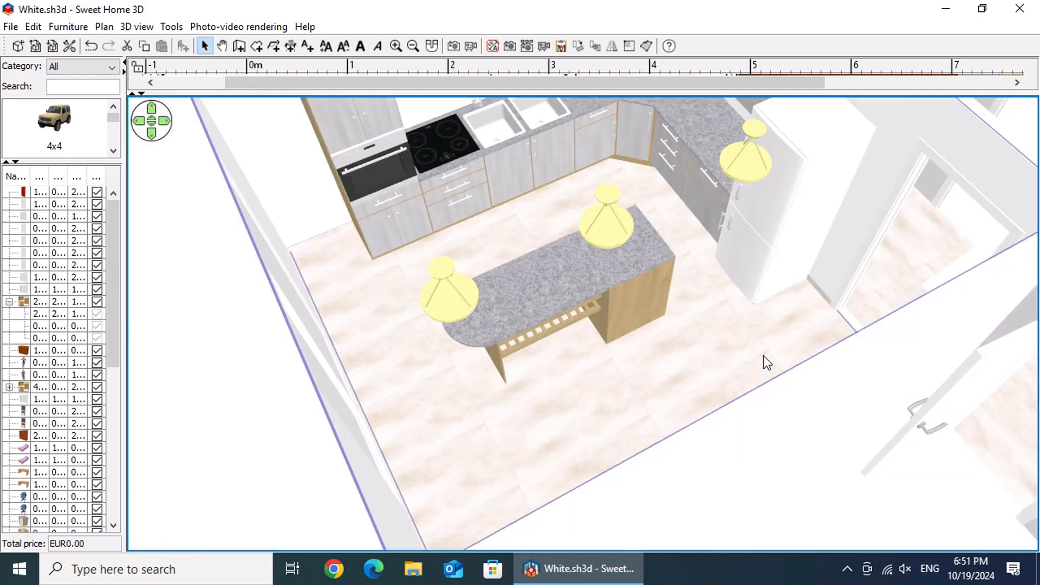
left_click_drag(820, 351, 76, 268)
left_click_drag(792, 302, 690, 327)
scroll(688, 326, "down", 5)
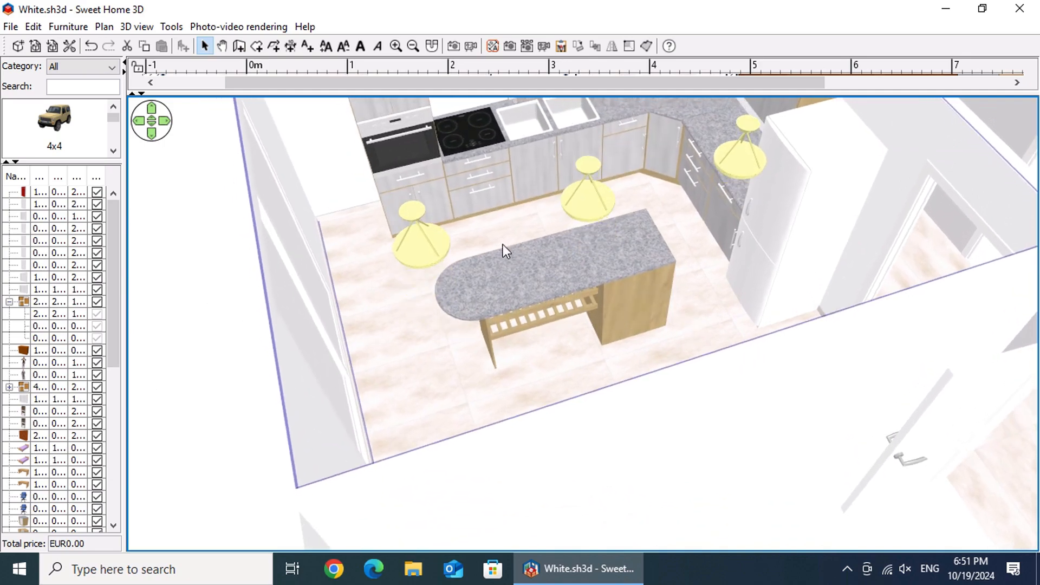
left_click(543, 149)
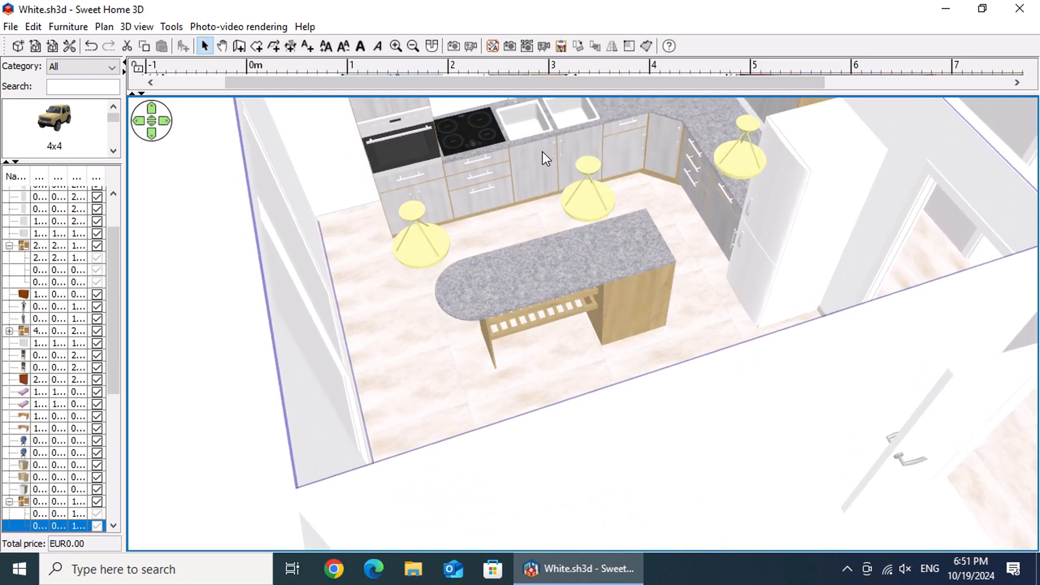
left_click_drag(626, 320, 584, 264)
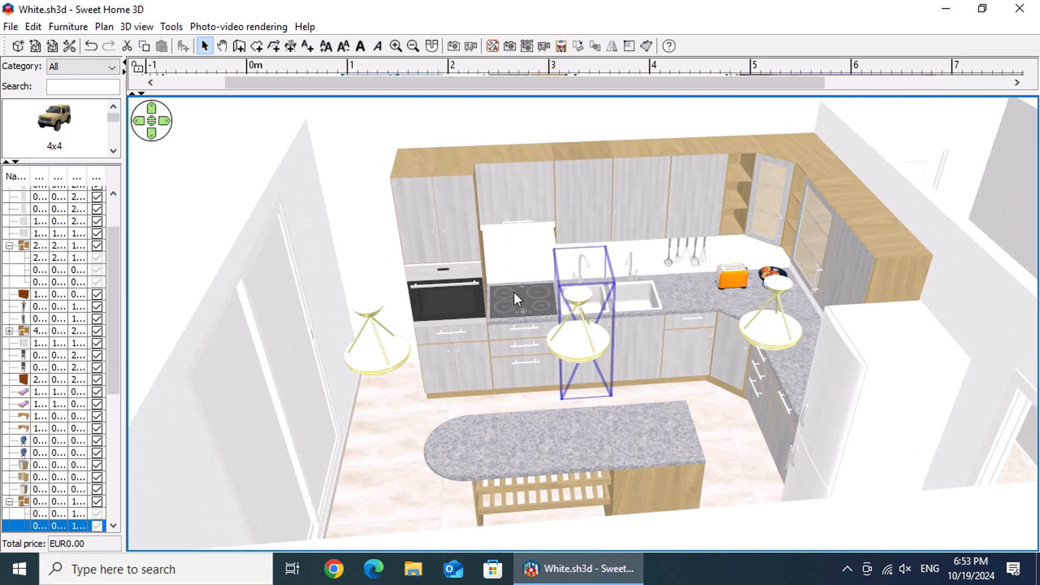
Step: Set the right side color of the wall behind the oven and sinks to dark red #8B0000
left_click(387, 252)
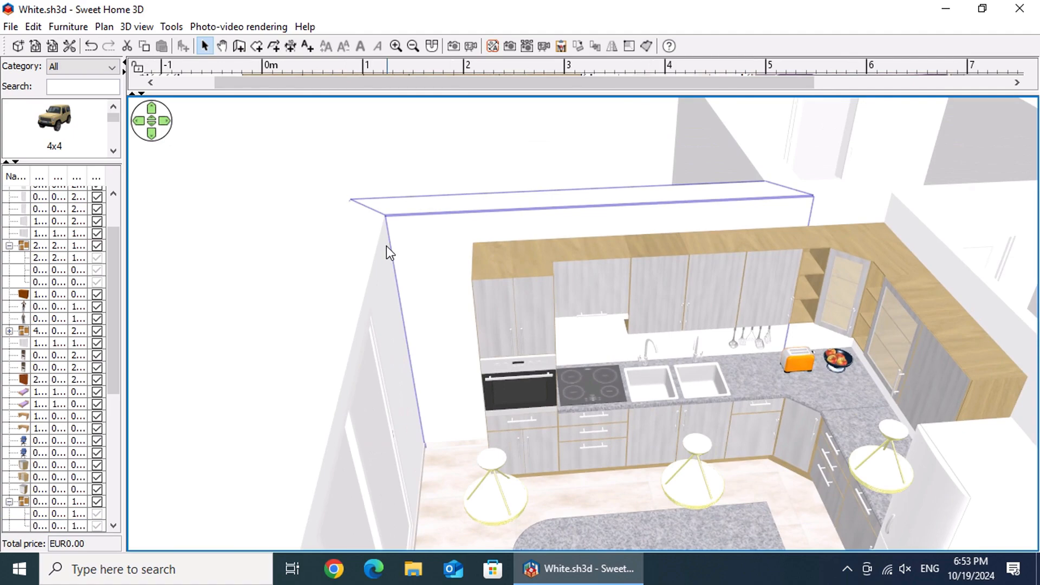
double_click(443, 294)
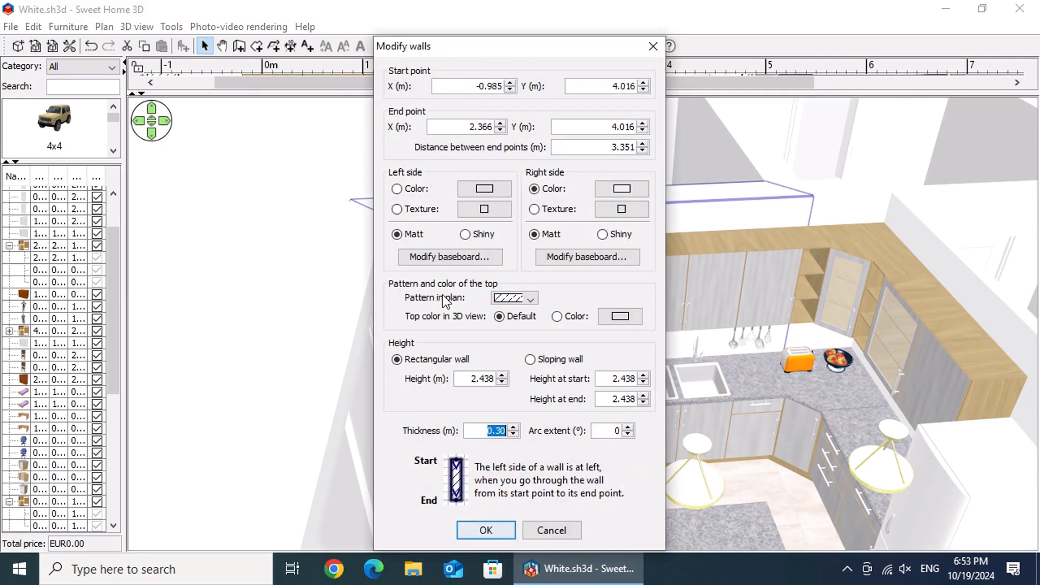
left_click(645, 191)
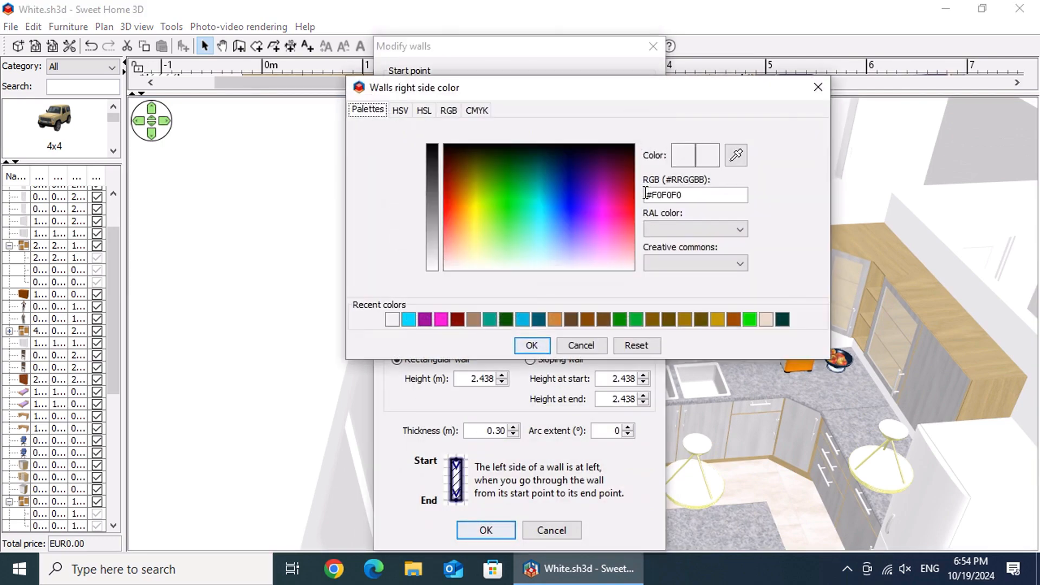
left_click(458, 318)
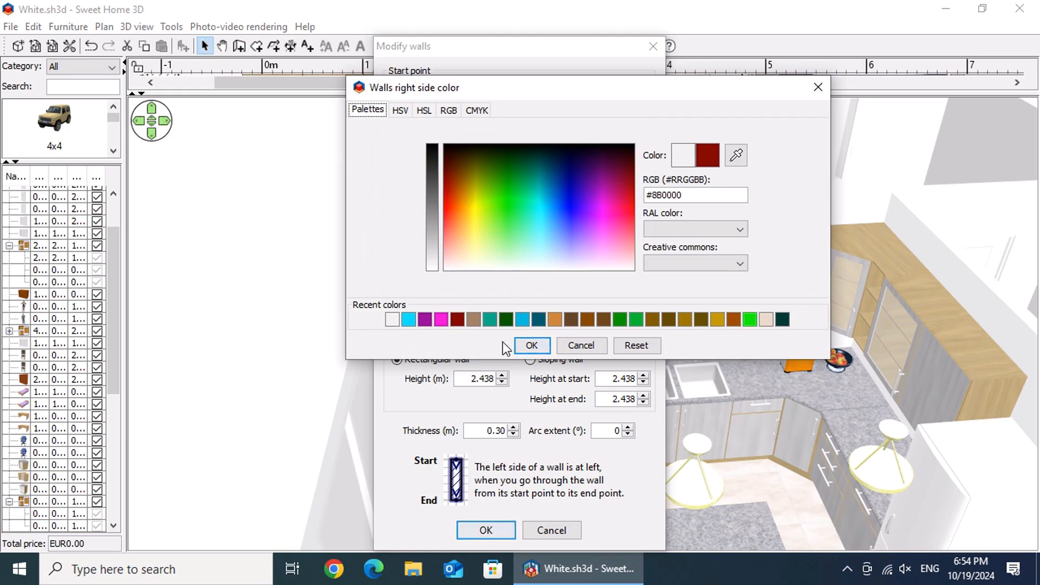
left_click(531, 344)
left_click(489, 530)
Step: Apply the dark red #8B0000 color to all wall sides around the kitchen room
mouse_move(633, 473)
left_mouse_down()
mouse_move(617, 471)
mouse_move(645, 460)
left_mouse_up()
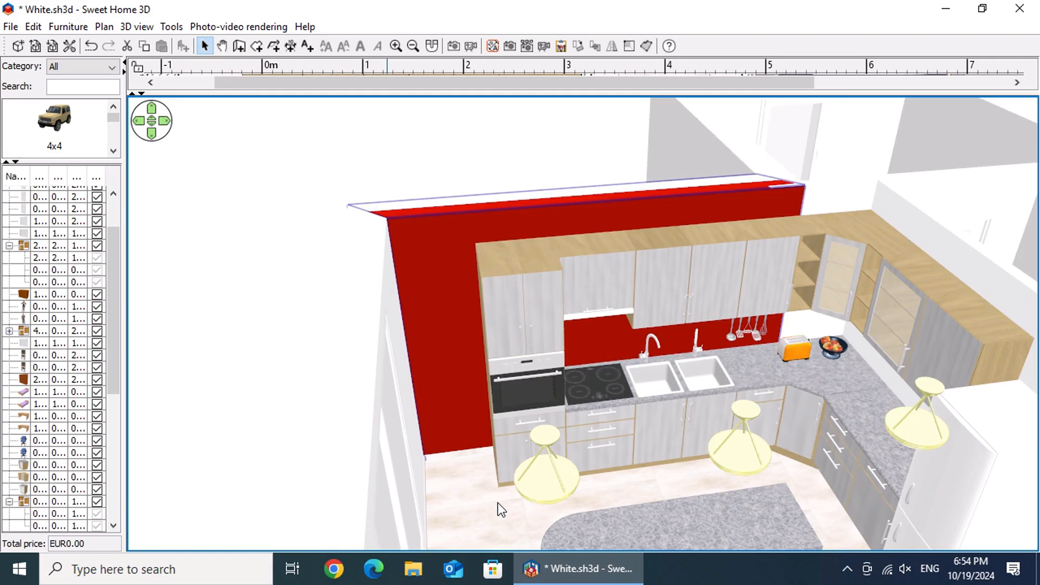
scroll(498, 503, "up", 5)
scroll(460, 355, "down", 6)
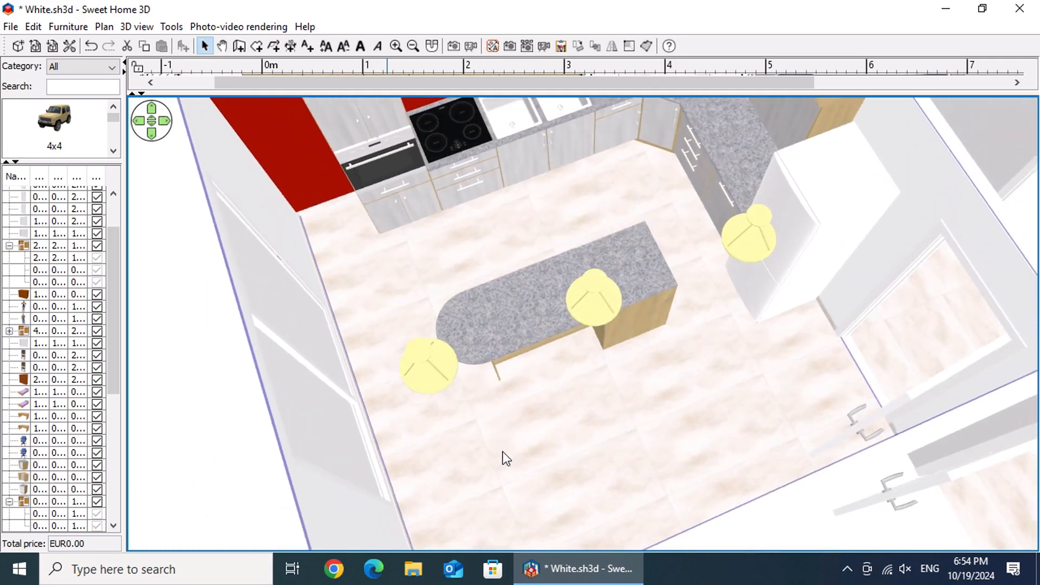
double_click(493, 434)
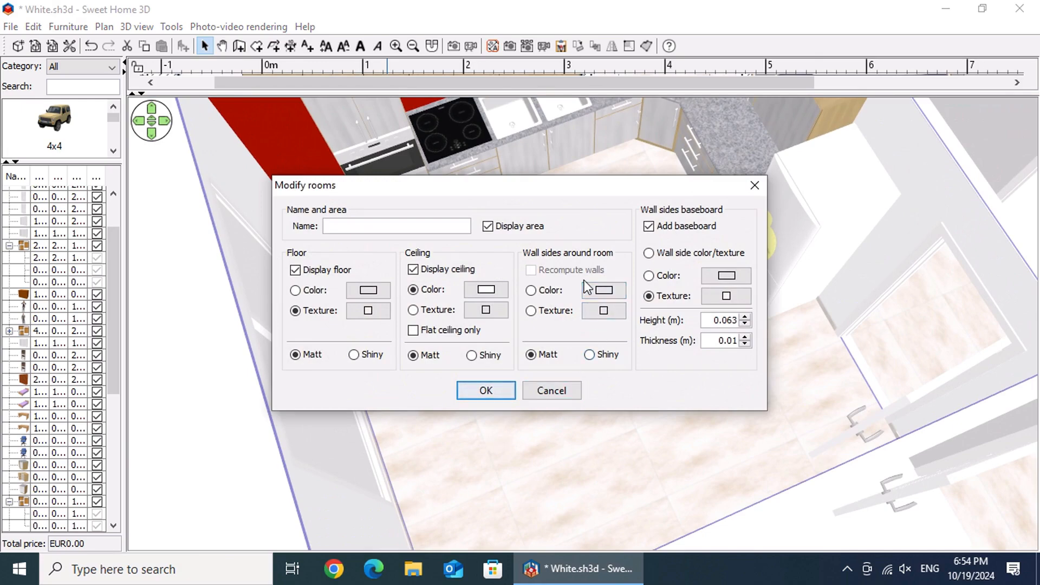
left_click(617, 292)
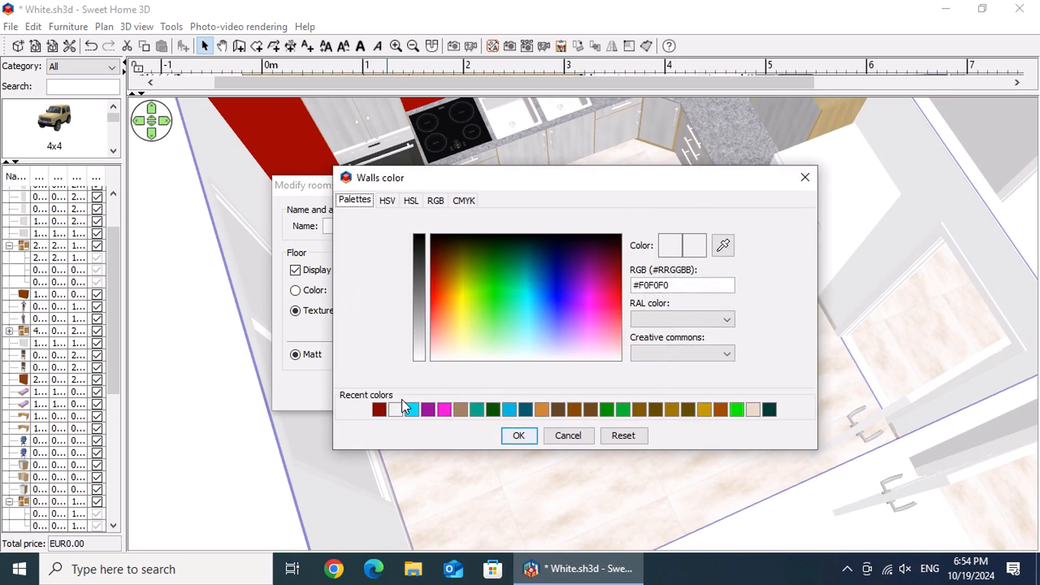
left_click(382, 405)
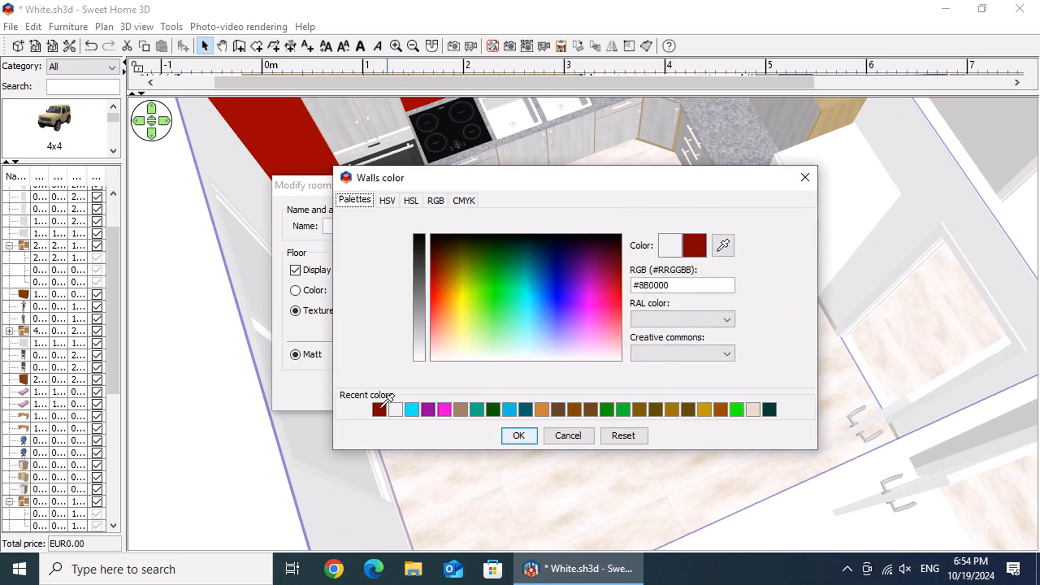
left_click(520, 436)
left_click(493, 396)
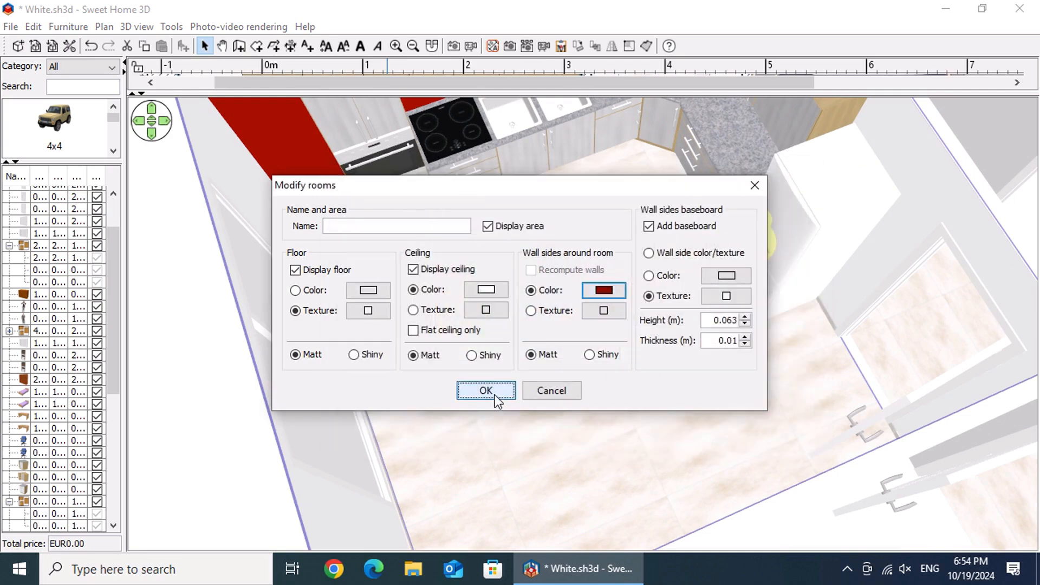
Step: Switch the 3D view to a virtual visit and turn the visitor toward the corner counter with the toaster
left_click_drag(538, 418, 750, 301)
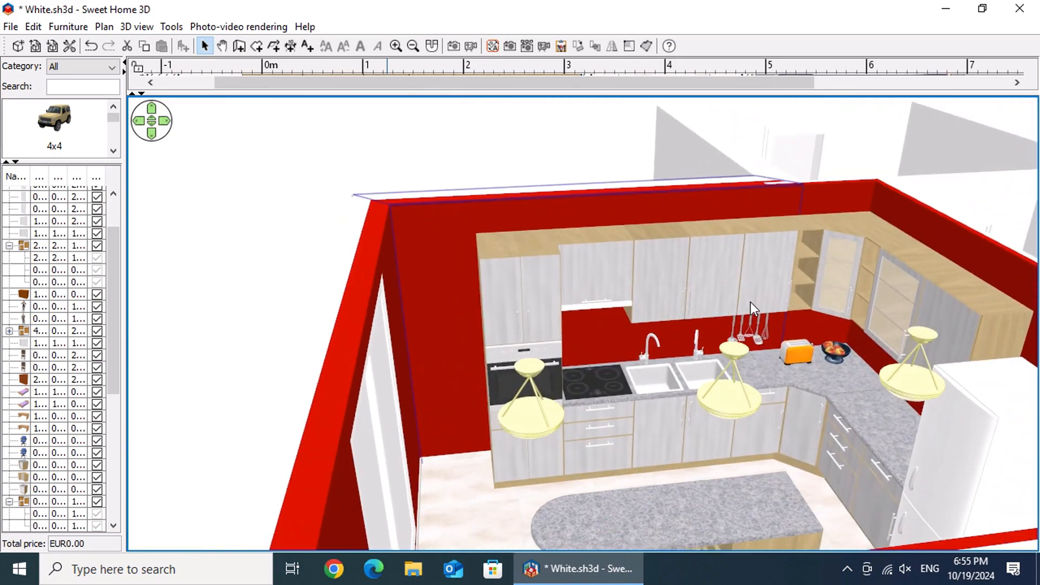
right_click(608, 443)
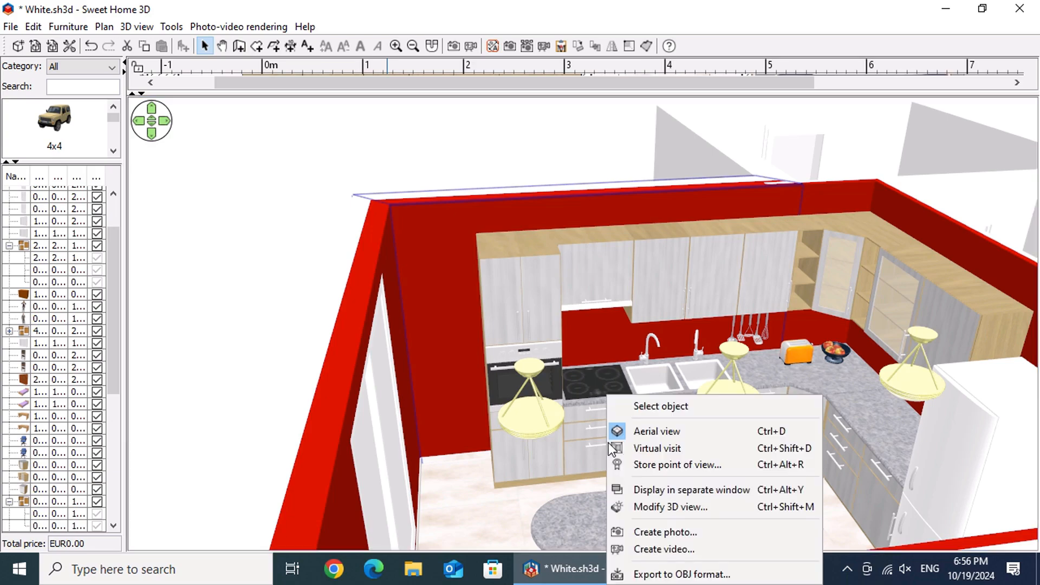
left_click(667, 449)
left_click_drag(652, 447, 411, 415)
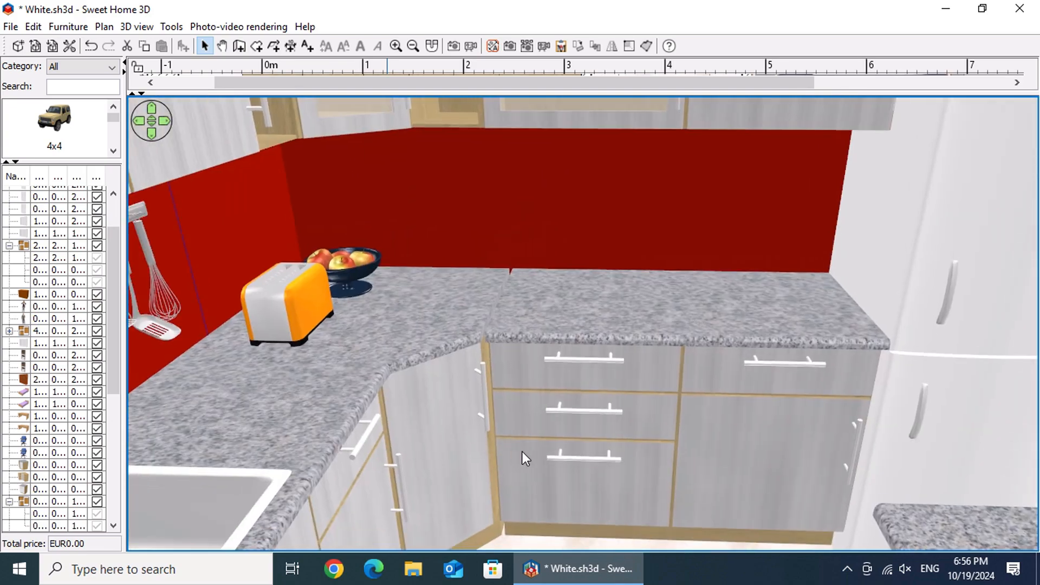
Step: Set the virtual visitor's field of view to 80°
right_click(533, 459)
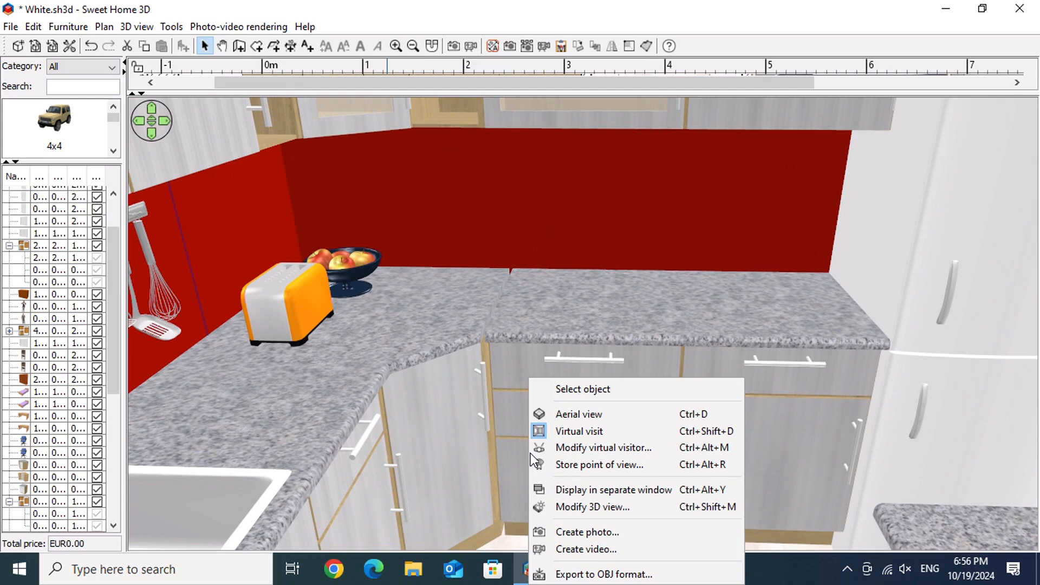
left_click(648, 450)
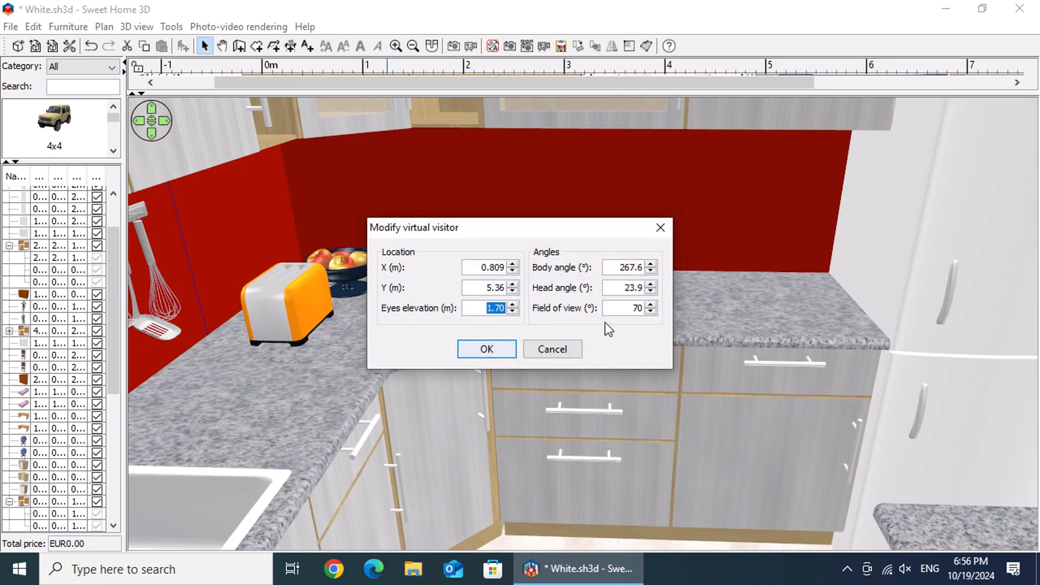
left_click(626, 310)
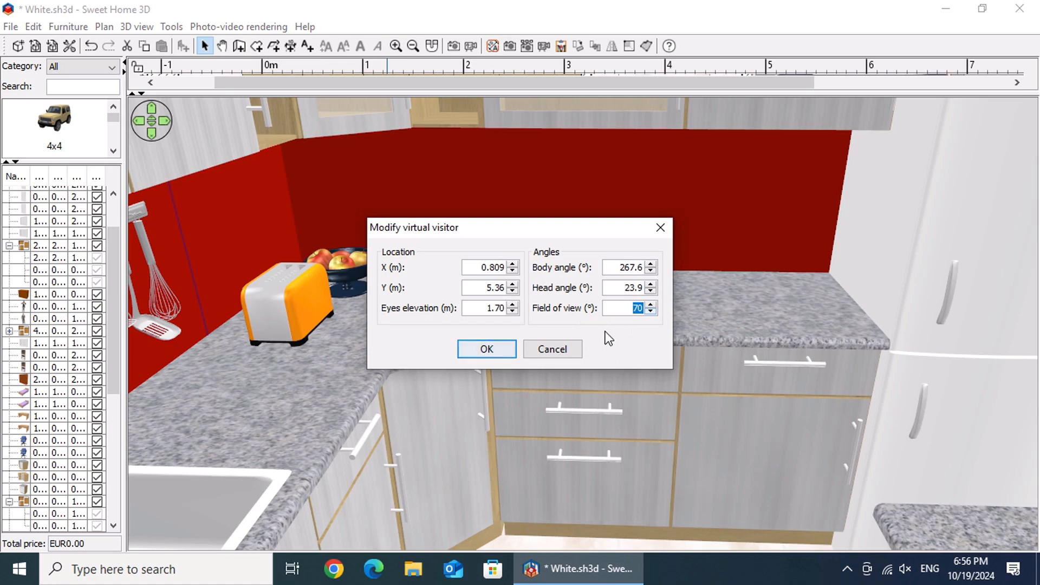
type("80")
left_click(500, 347)
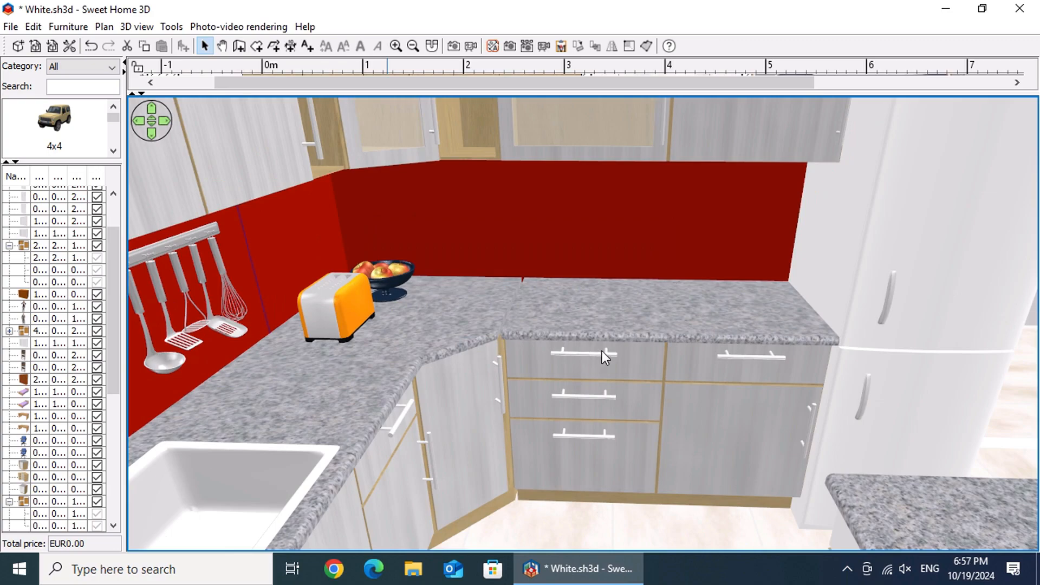
Step: Position the virtual visitor to frame the oven, wall cabinets, island and fridge in one view
scroll(602, 351, "down", 6)
left_click_drag(775, 333, 567, 310)
scroll(801, 336, "down", 5)
scroll(802, 339, "down", 8)
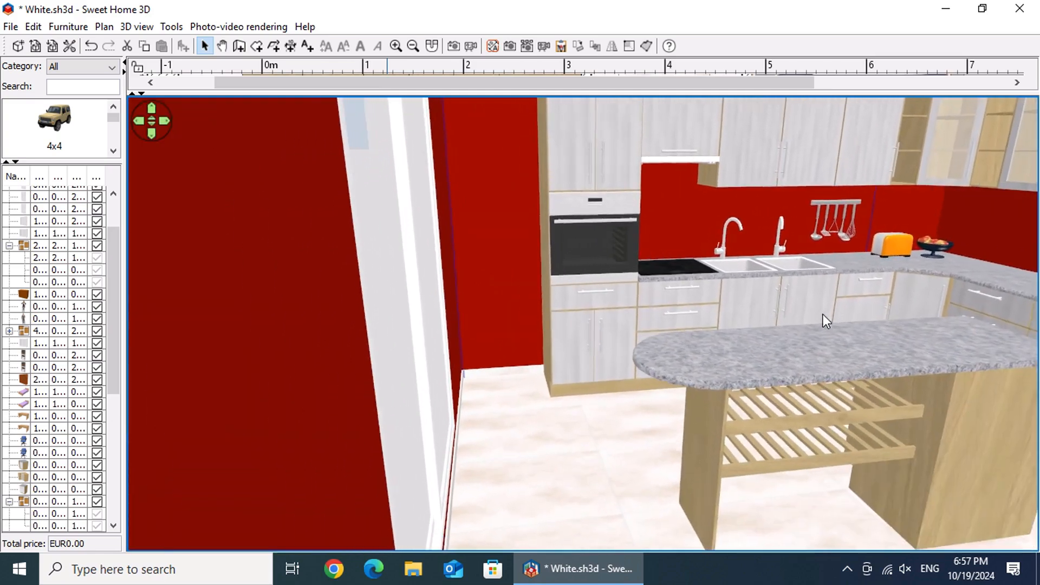
left_click_drag(823, 314, 875, 258)
scroll(841, 263, "down", 3)
scroll(840, 263, "down", 1)
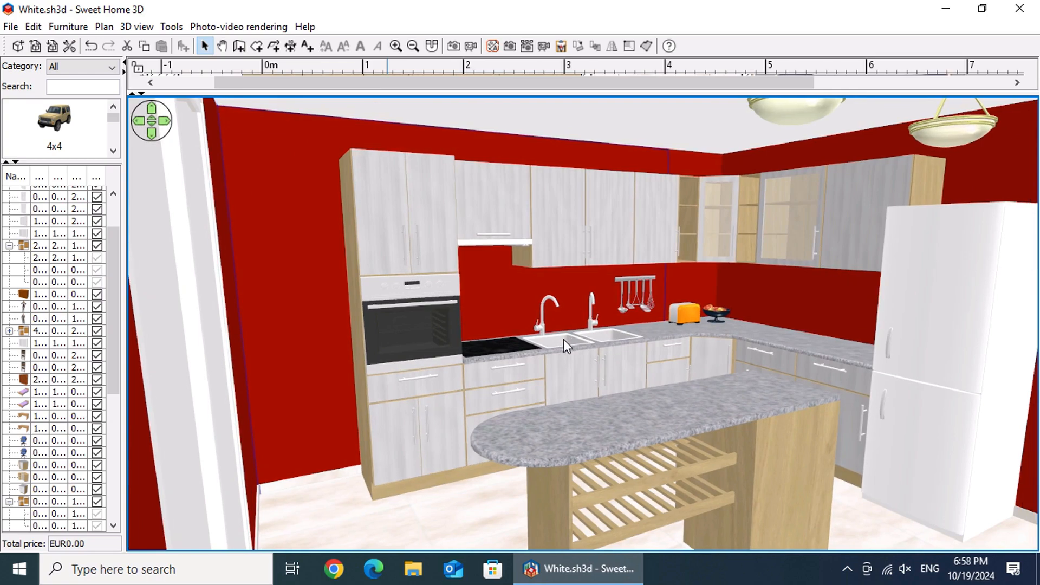
mouse_move(538, 381)
left_mouse_down()
mouse_move(547, 379)
mouse_move(537, 386)
left_mouse_up()
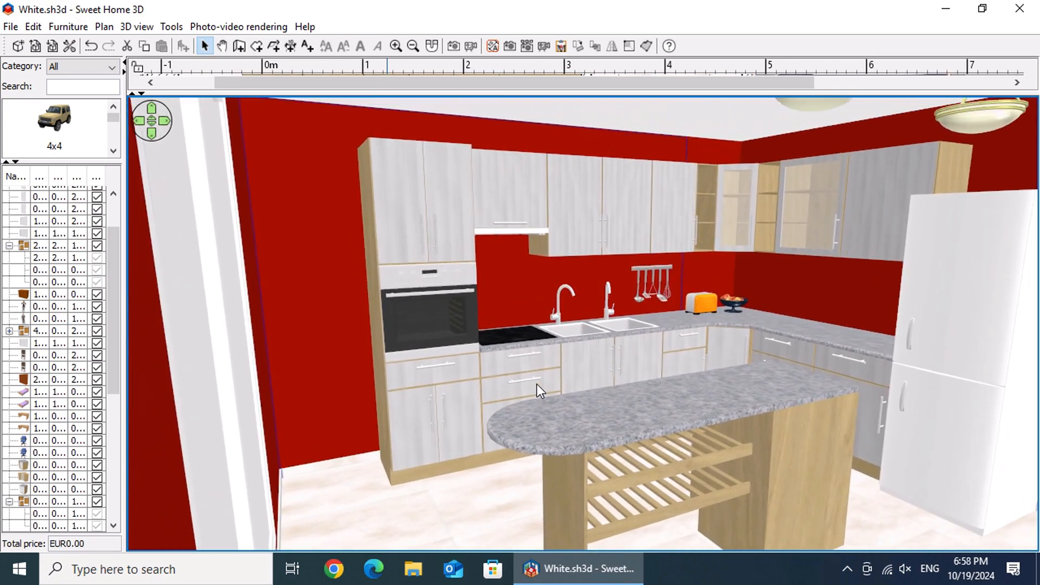
Step: Store the current point of view under the name "For render"
right_click(537, 385)
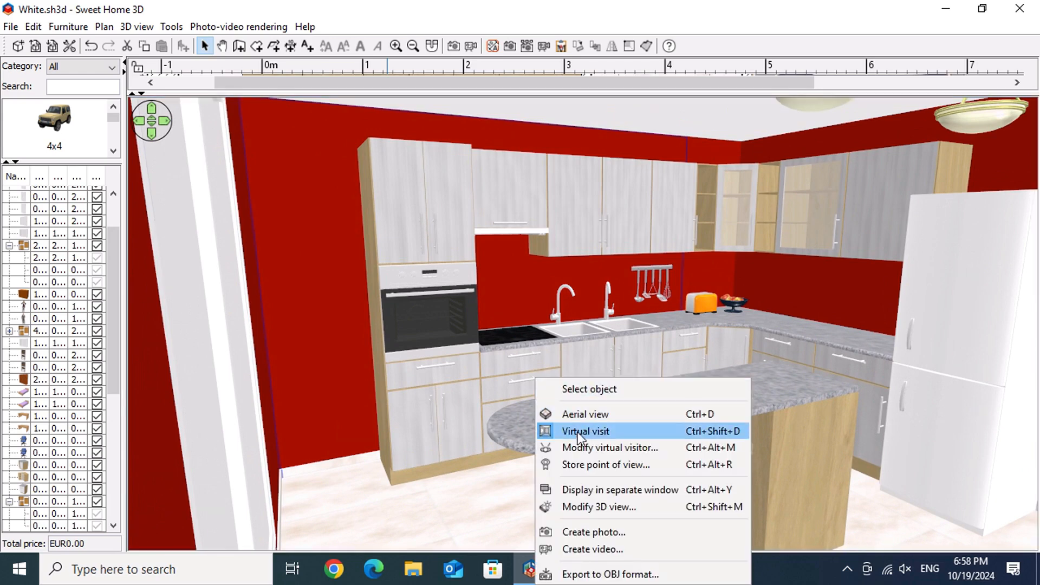
left_click(657, 467)
type("Fo")
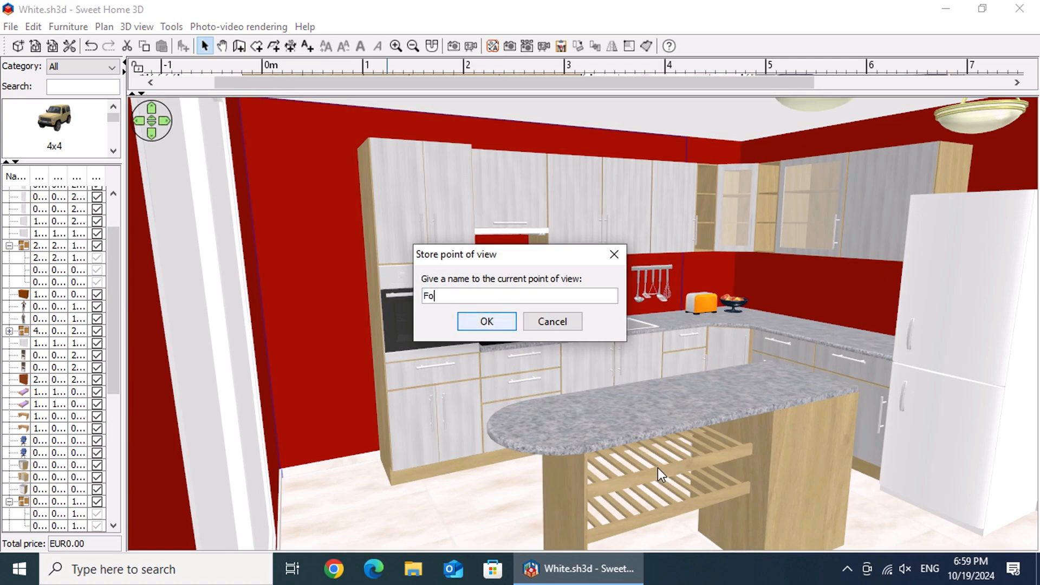
type("r render")
left_click(482, 320)
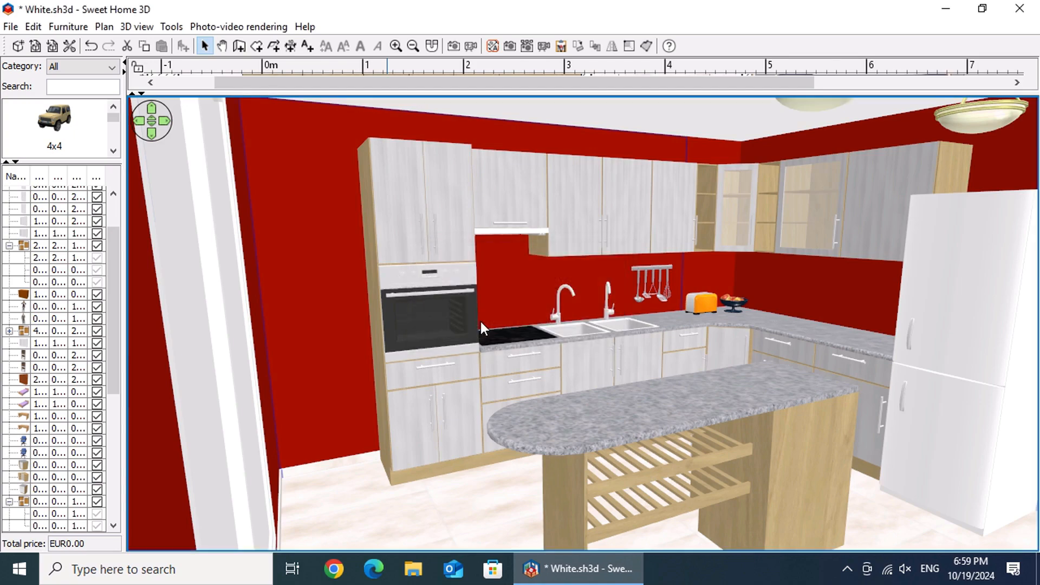
Step: Turn the visitor toward the doorway and return to the stored "For render" point of view
left_click_drag(482, 382, 551, 362)
right_click(556, 351)
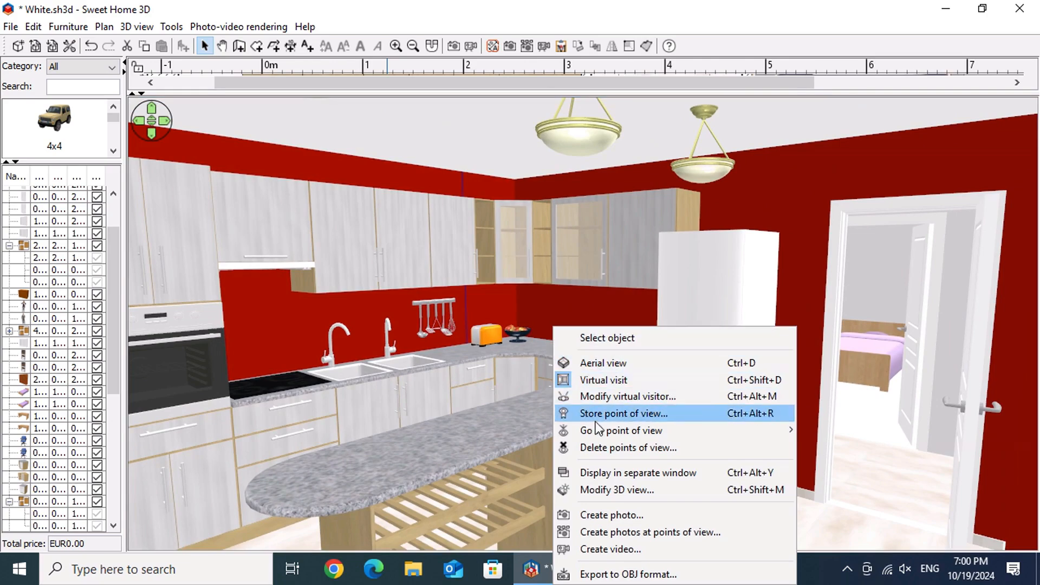
mouse_move(601, 430)
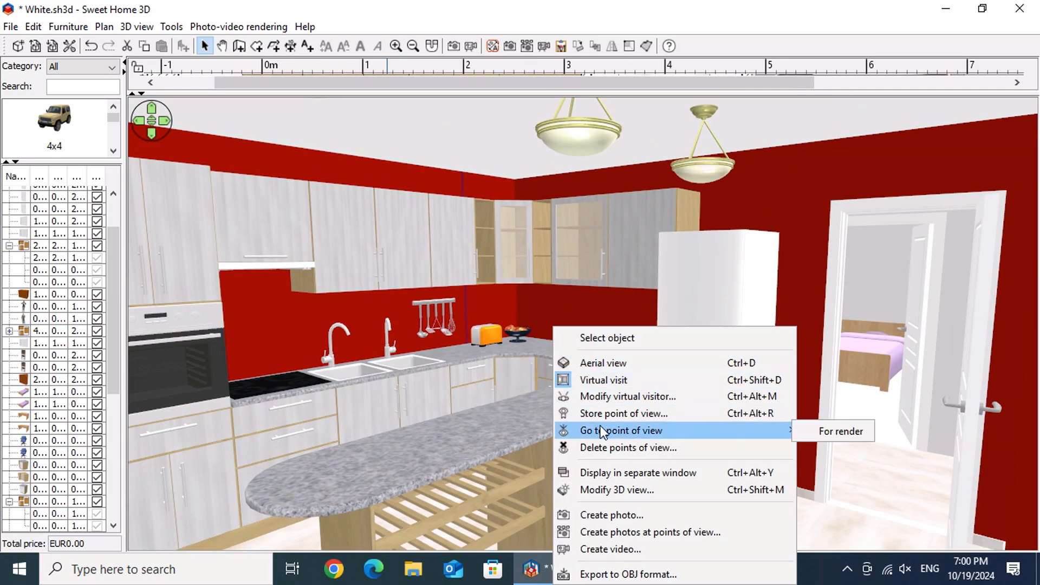
left_click(830, 434)
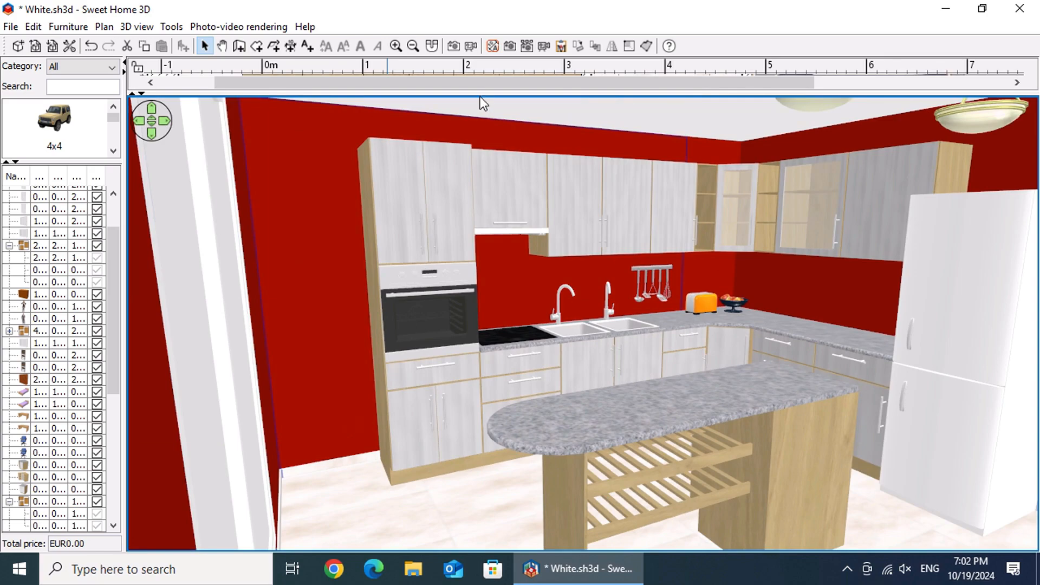
Step: Set up a new photo of the kitchen with 16:9 proportions and a width of 1920 pixels
left_click(454, 48)
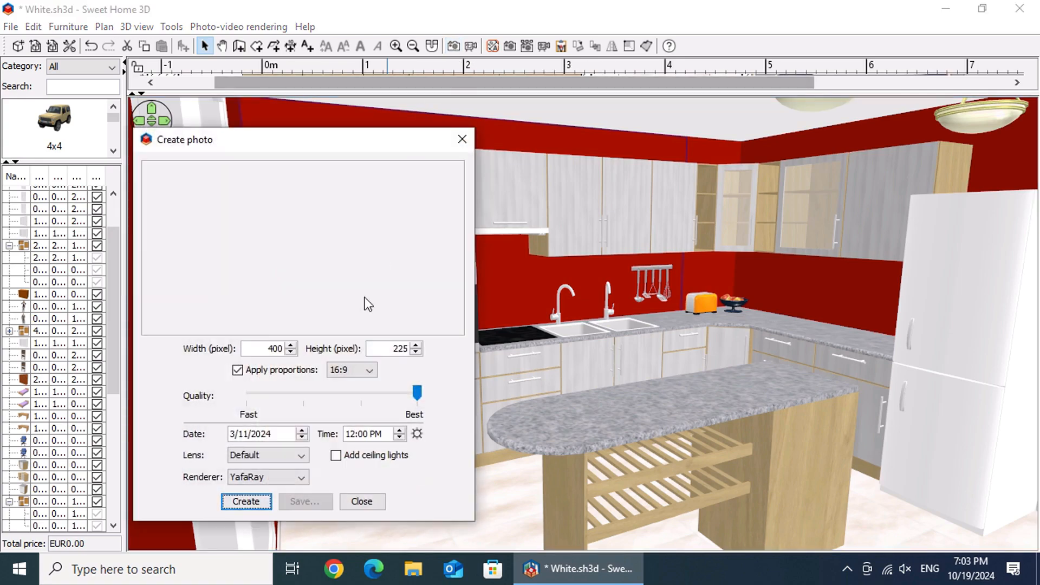
left_click(239, 371)
left_click(238, 370)
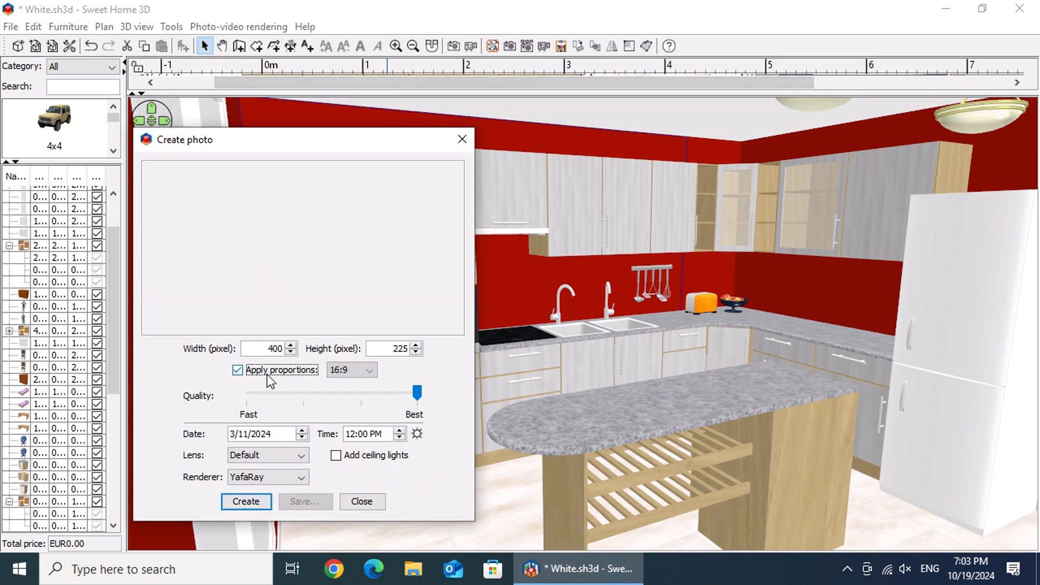
left_click(370, 370)
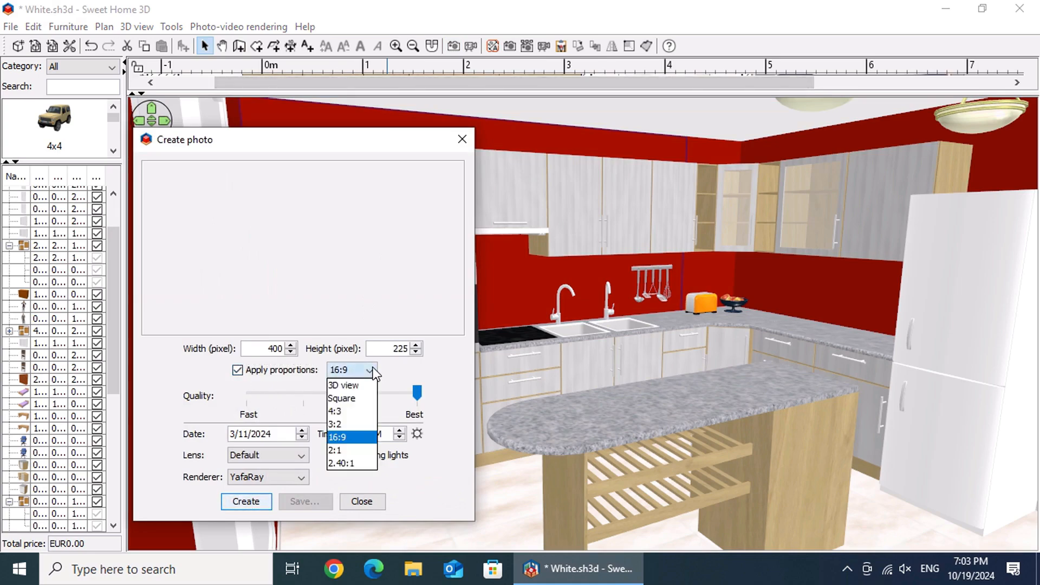
left_click(366, 436)
left_click_drag(265, 349, 291, 347)
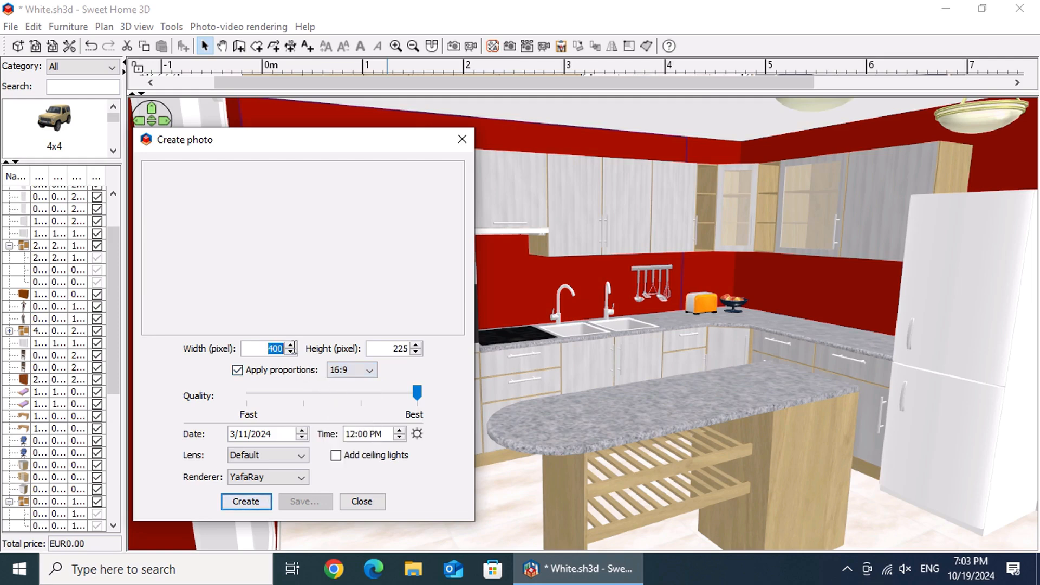
type("1920")
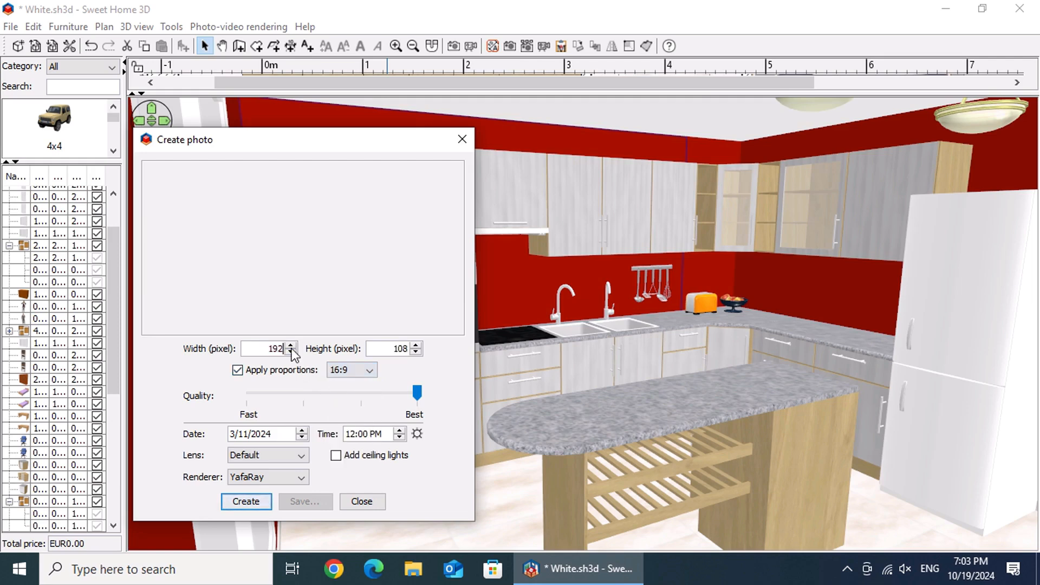
left_click(381, 347)
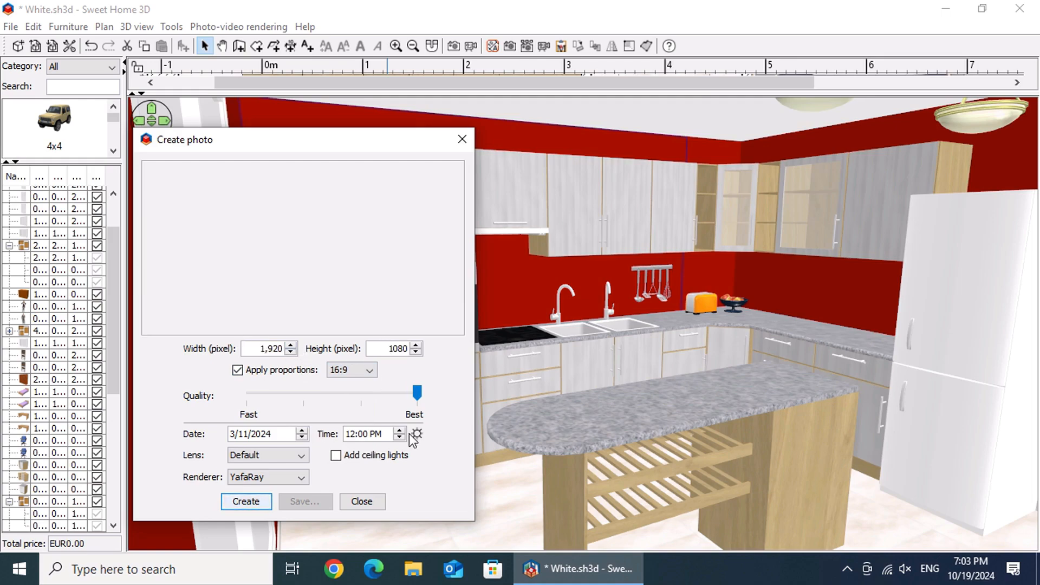
Step: Render the photo at the best quality without added ceiling lights
mouse_move(412, 396)
left_mouse_down()
mouse_move(345, 392)
mouse_move(425, 395)
left_mouse_up()
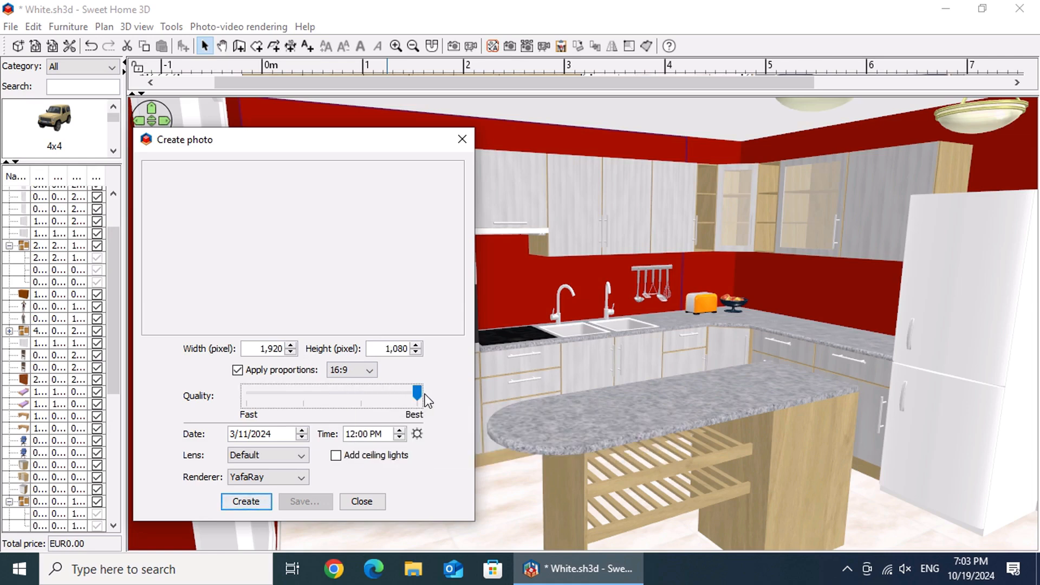
left_click(335, 456)
left_click(335, 456)
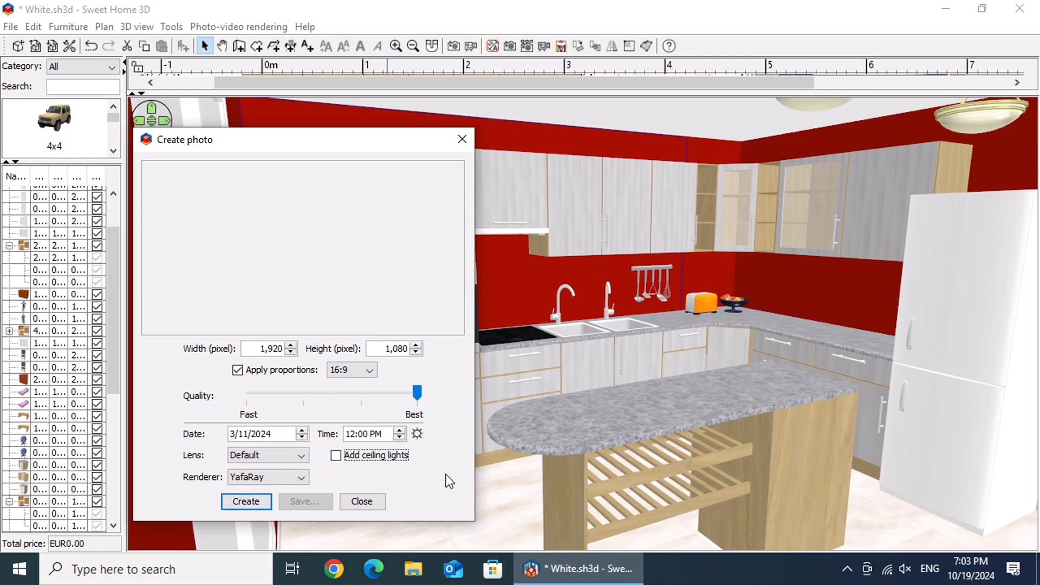
left_click(242, 502)
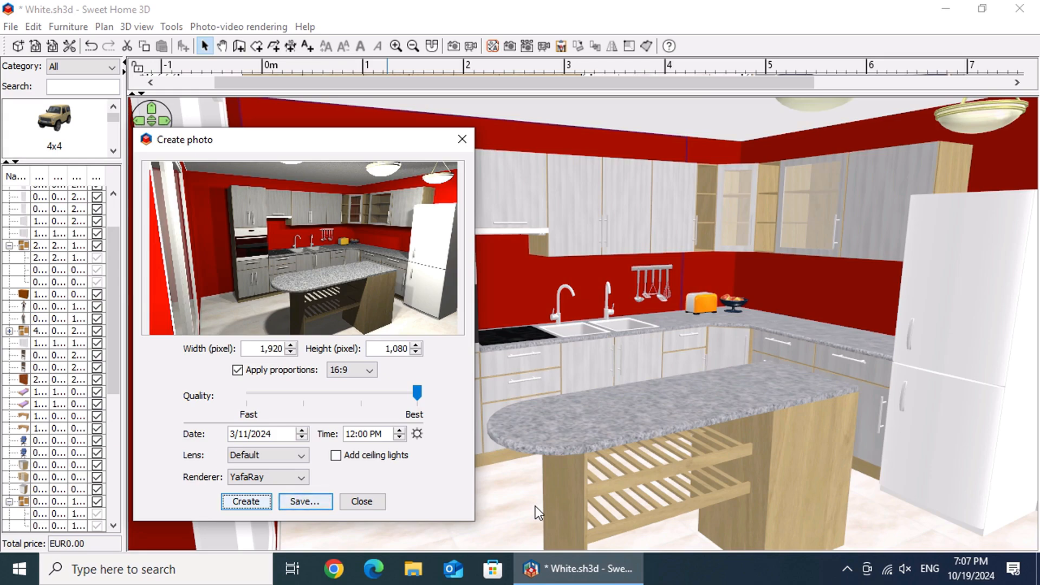
Step: Save the rendered photo as a PNG named "Red" in the Downloads folder and close the photo dialog
left_click(304, 502)
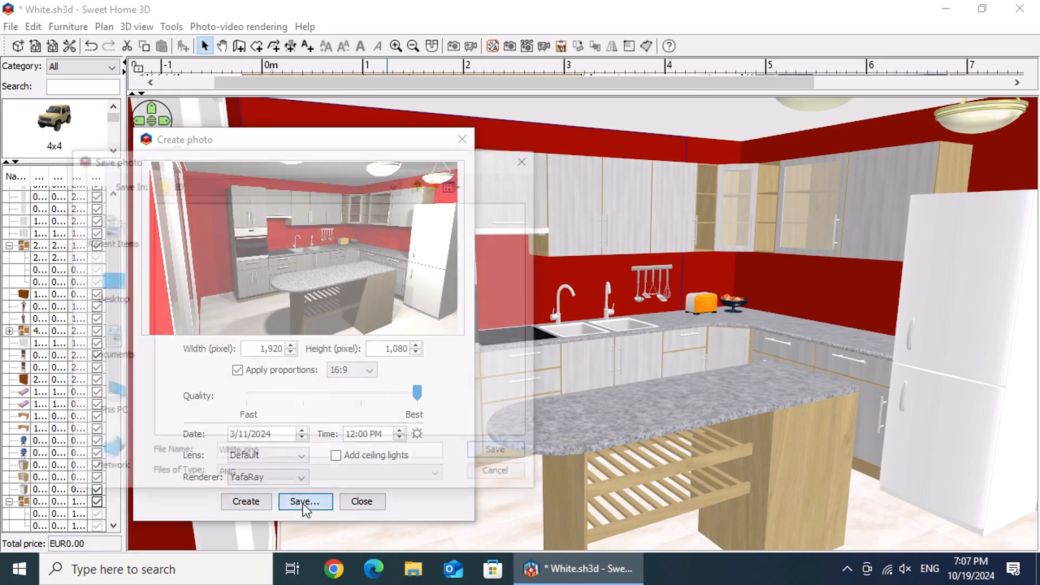
left_click(111, 401)
double_click(192, 252)
double_click(254, 454)
type("re")
key("BackSpace")
key("BackSpace")
key("BackSpace")
type("Red")
left_click(494, 456)
left_click(367, 503)
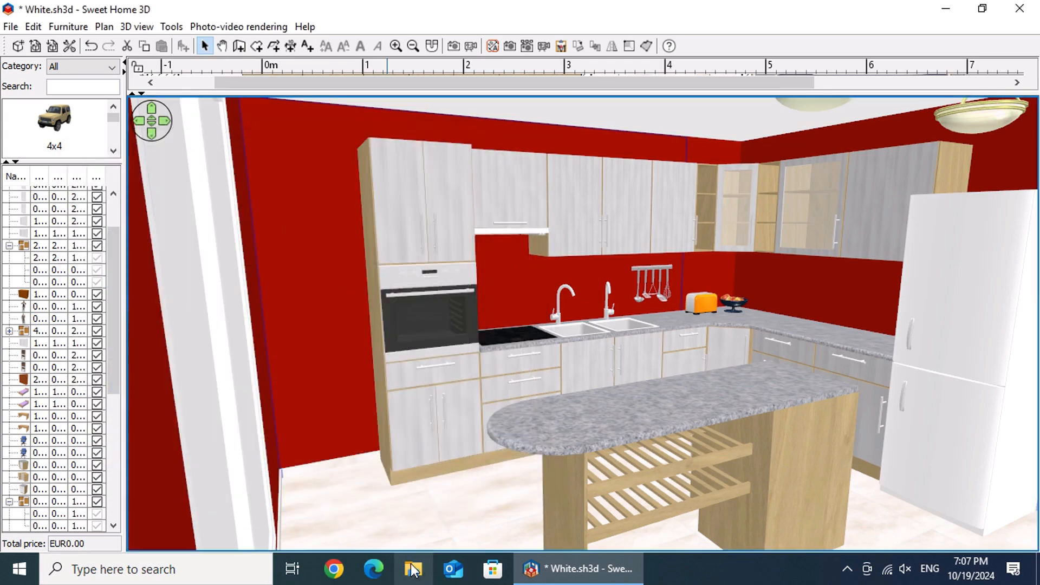
Step: Switch to File Explorer and open Red.png from the Downloads folder
left_click(413, 568)
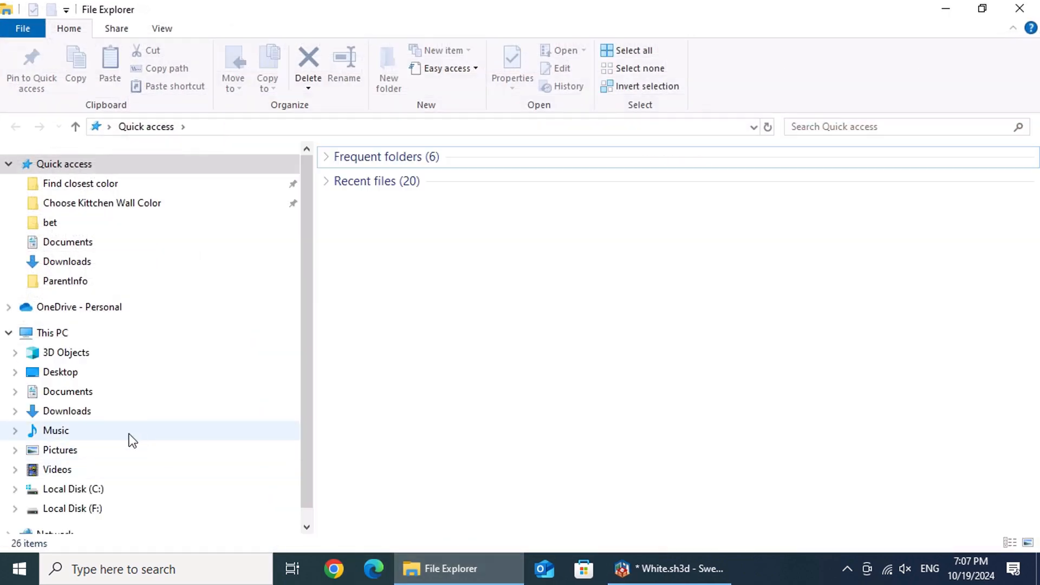
left_click(95, 413)
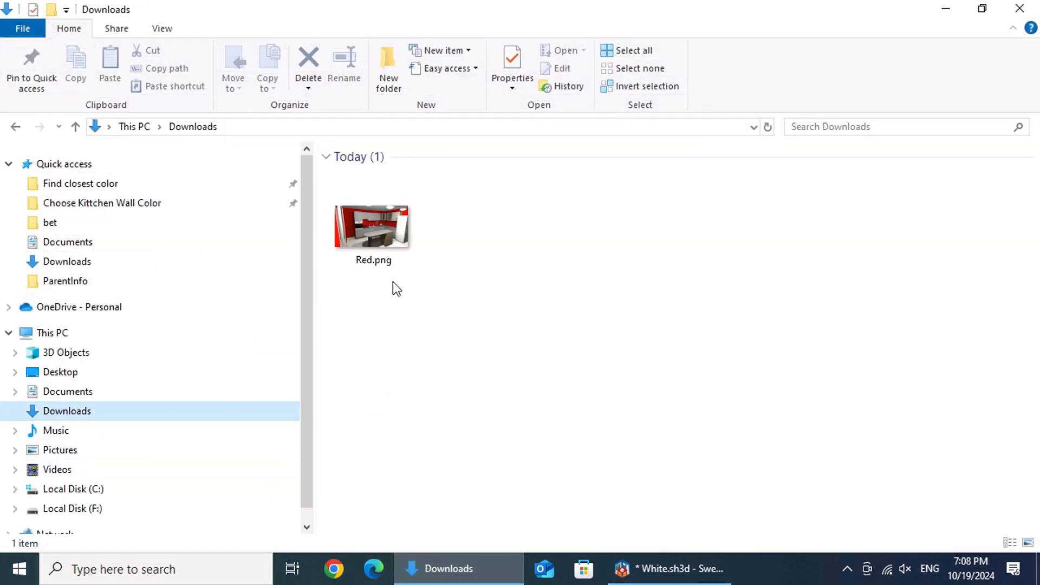
left_click(379, 238)
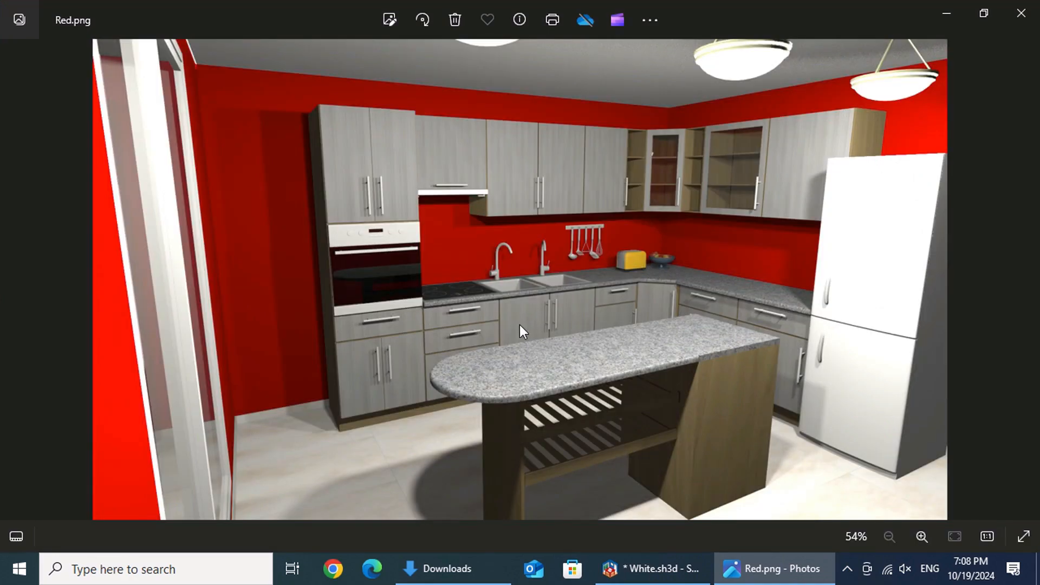
Step: Examine the rendered kitchen image up close, including walls, cabinets and island, and return to Sweet Home 3D
scroll(519, 324, "up", 5)
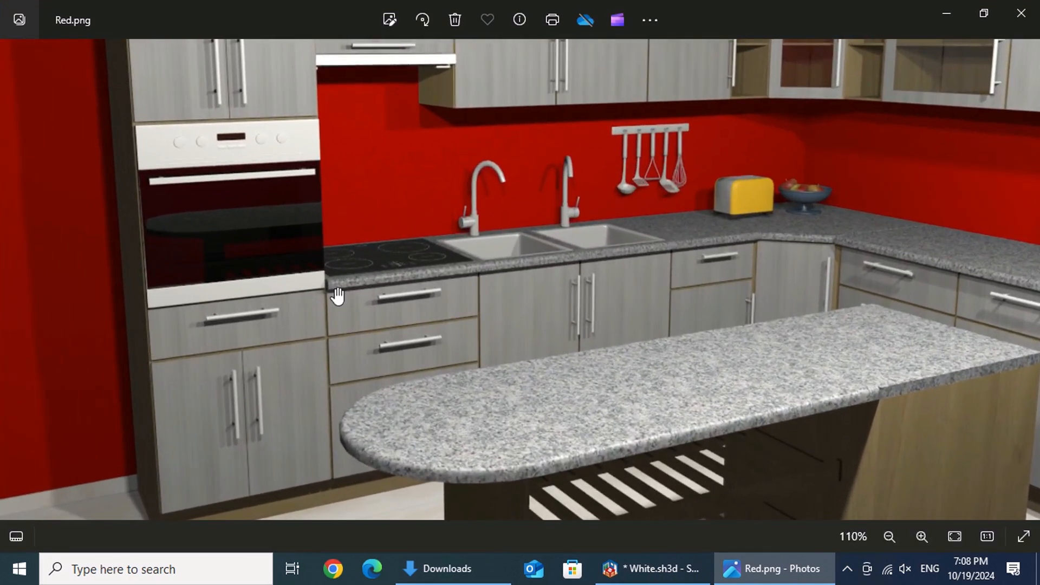
left_click_drag(287, 257, 168, 312)
scroll(199, 310, "down", 2)
scroll(199, 310, "down", 4)
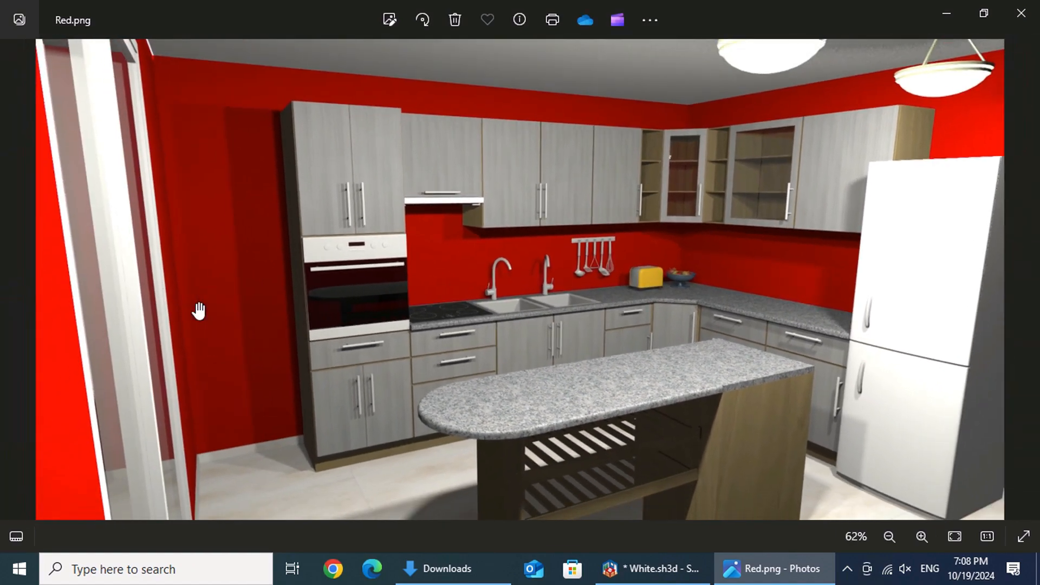
left_click_drag(355, 385, 398, 333)
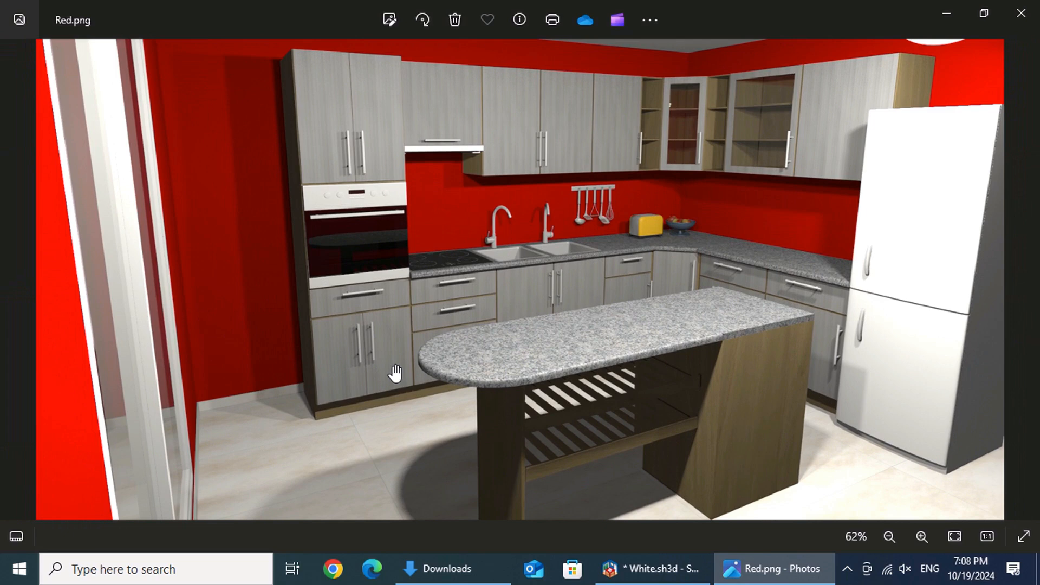
left_click_drag(555, 321, 603, 334)
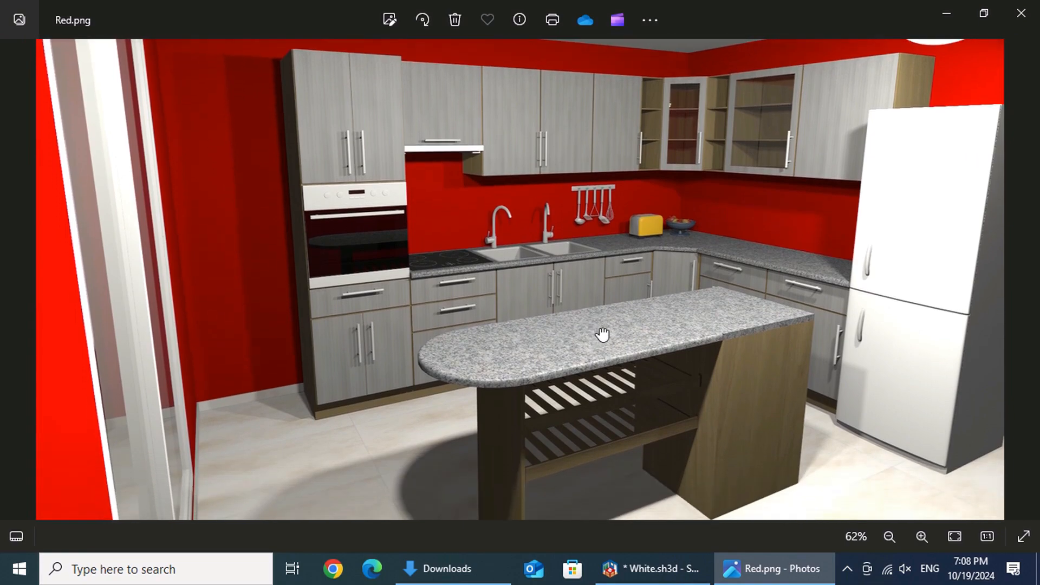
left_click(1030, 11)
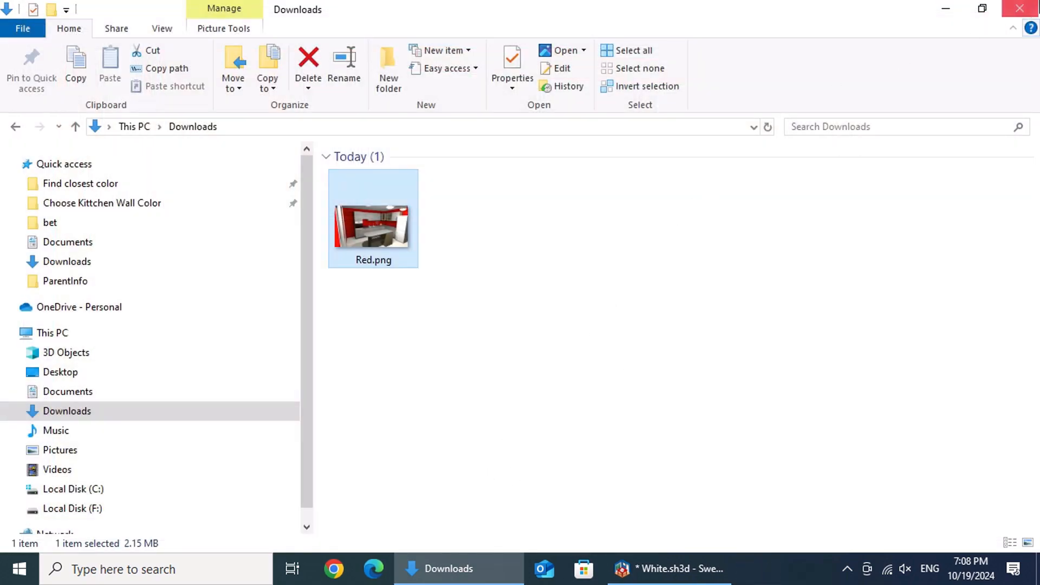
left_click(1019, 8)
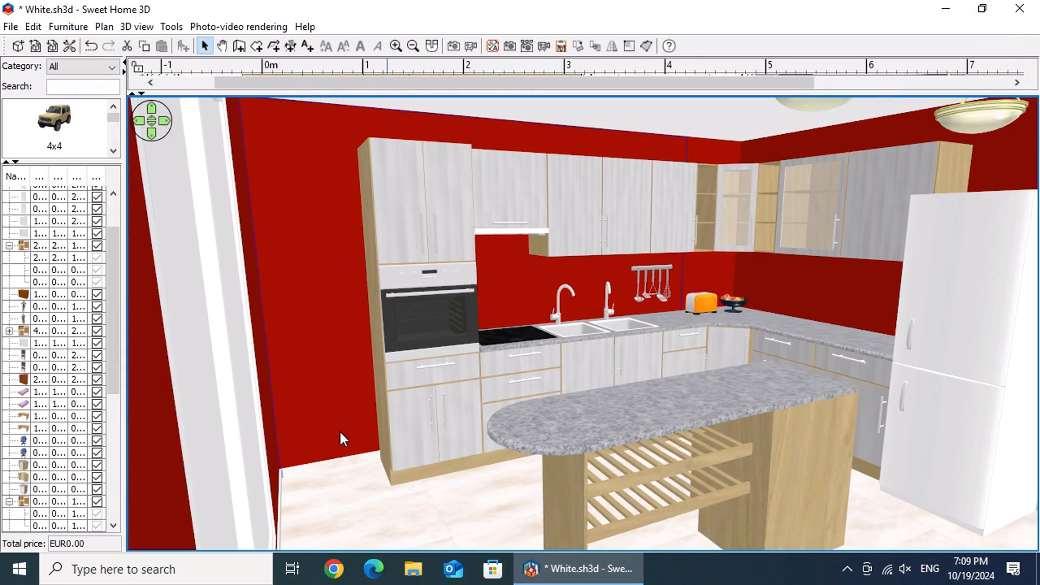
Step: Change the color of the wall sides around the kitchen to pure green (Red 0, Green 255, Blue 0)
double_click(371, 501)
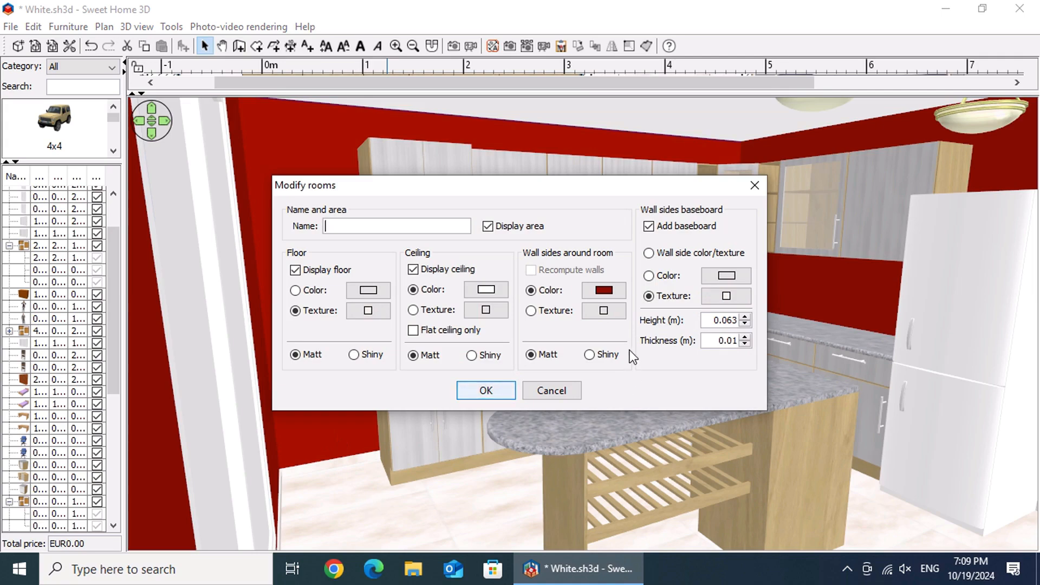
left_click(610, 293)
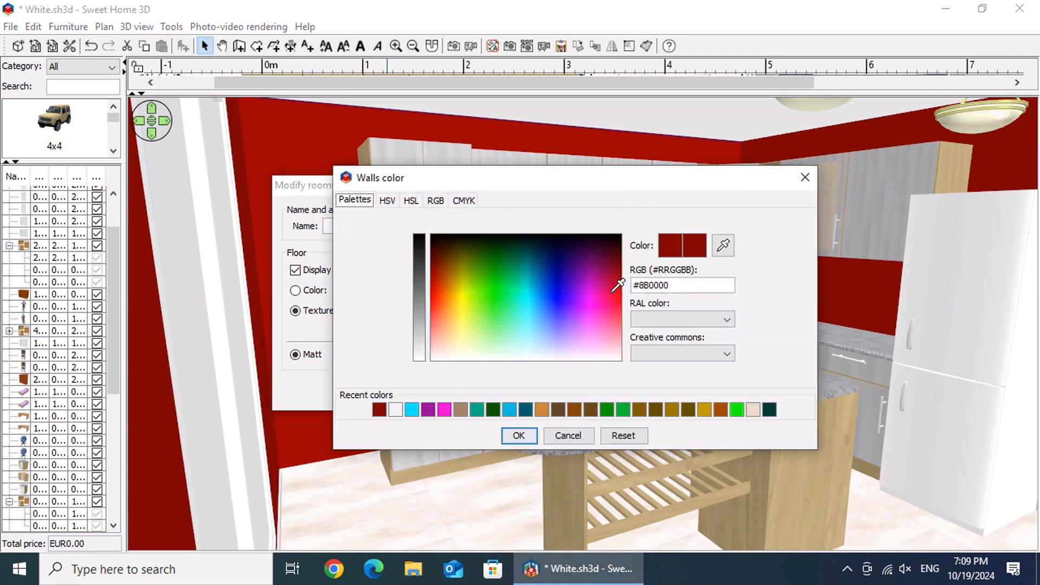
left_click(437, 201)
left_click(598, 253)
left_click_drag(600, 255, 811, 261)
left_click(684, 226)
left_click_drag(681, 227, 589, 251)
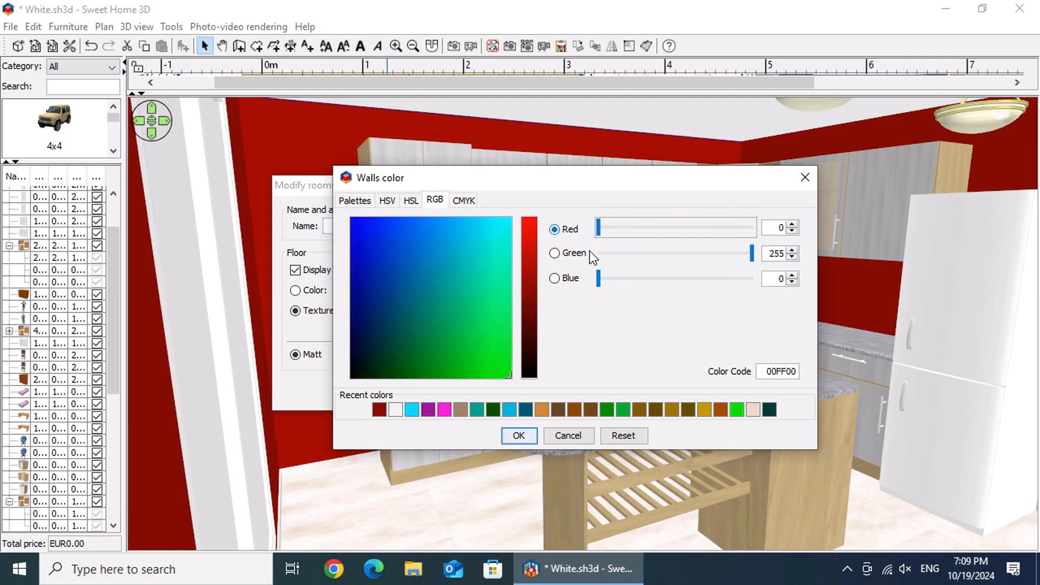
left_click(599, 284)
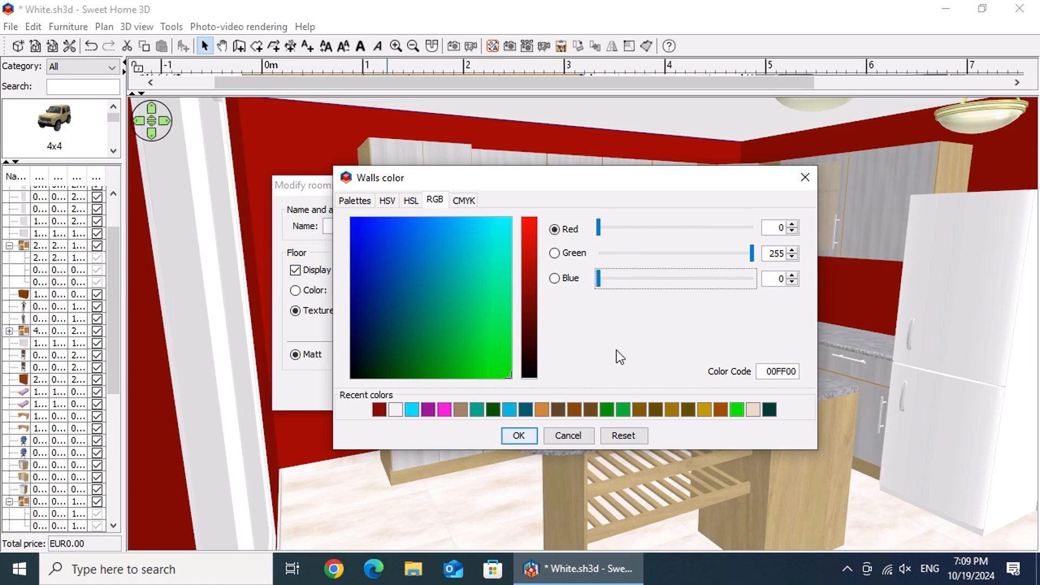
left_click(527, 438)
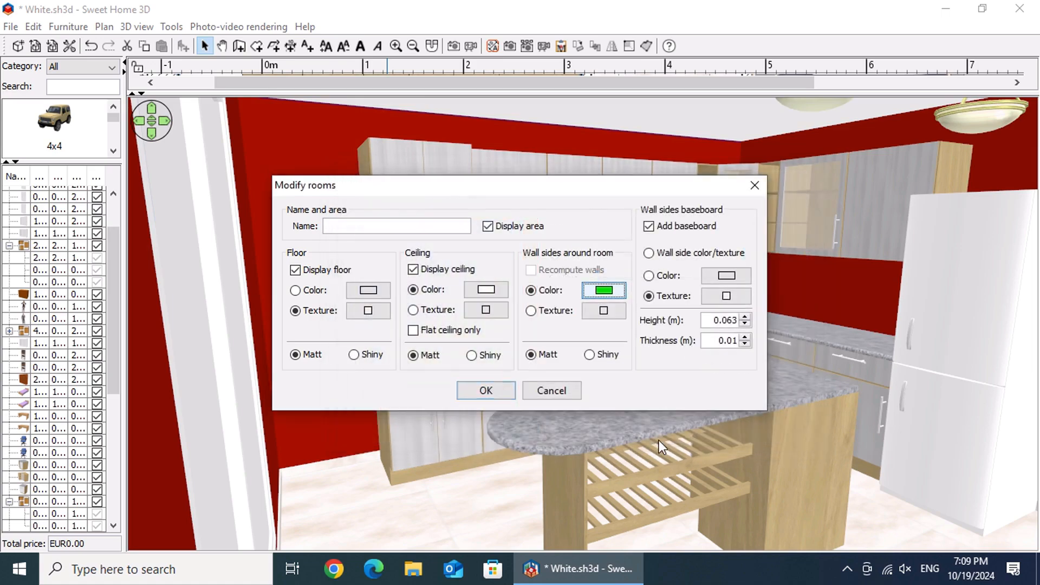
left_click(499, 396)
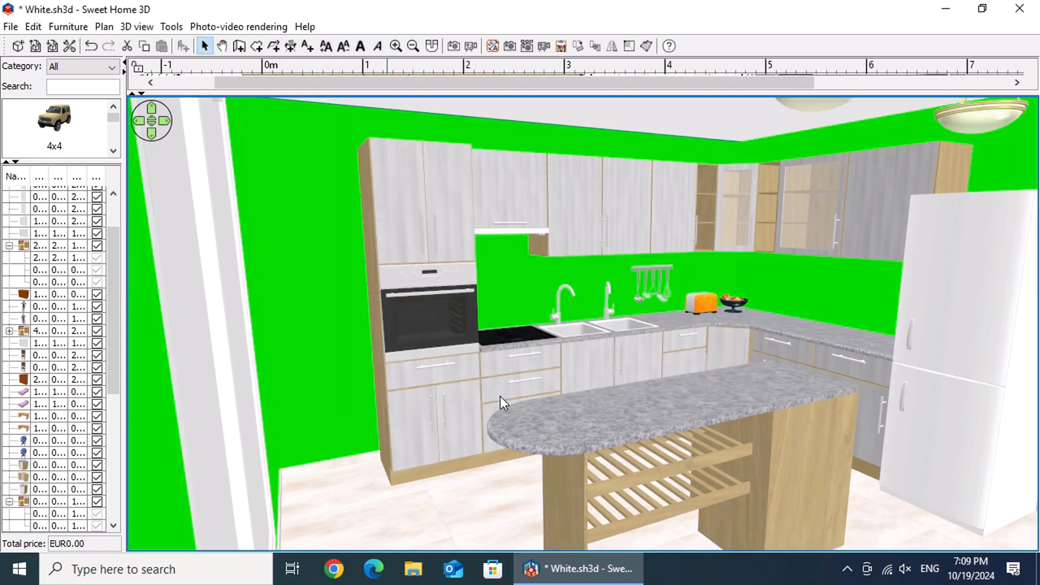
Step: Tilt the visitor's view up toward the ceiling lamps and return to the stored "For render" point of view
left_click_drag(790, 365, 793, 335)
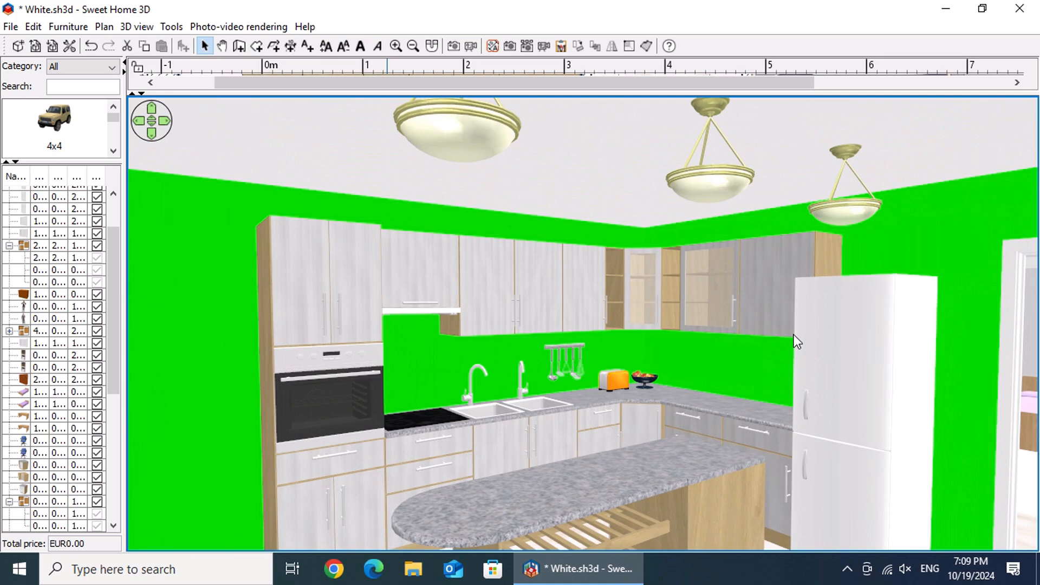
right_click(545, 371)
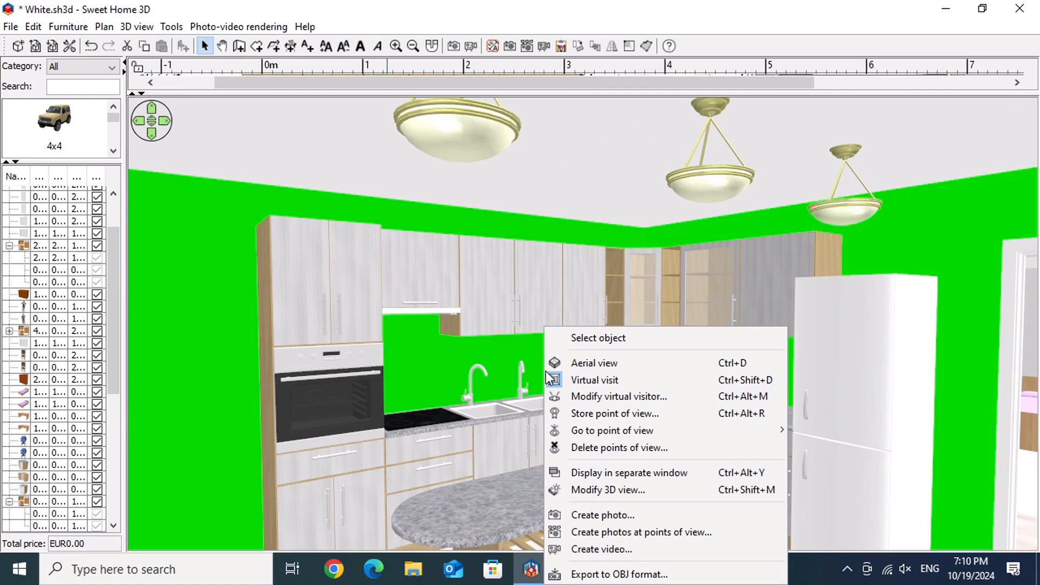
mouse_move(627, 434)
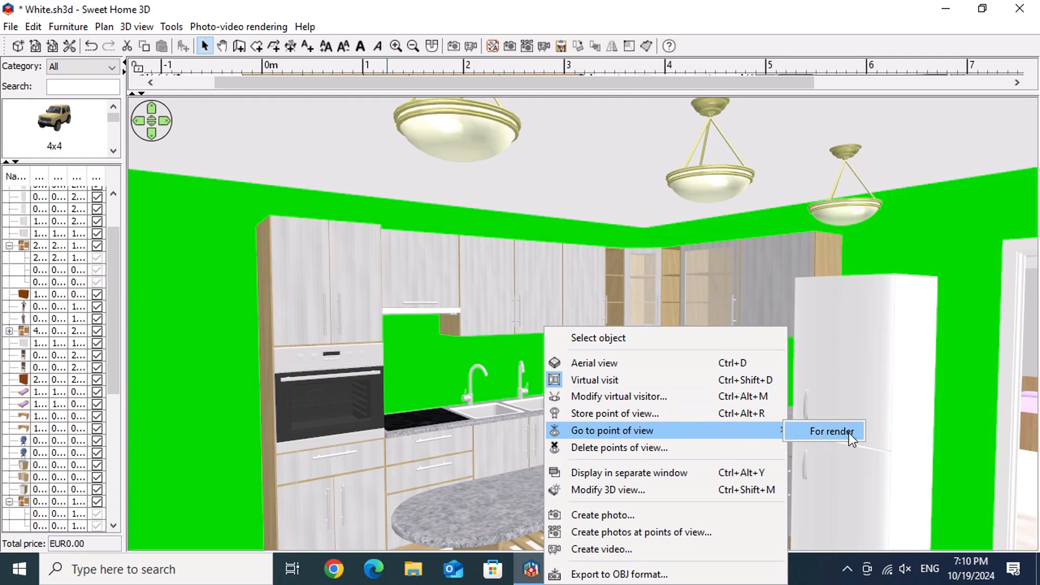
left_click(832, 431)
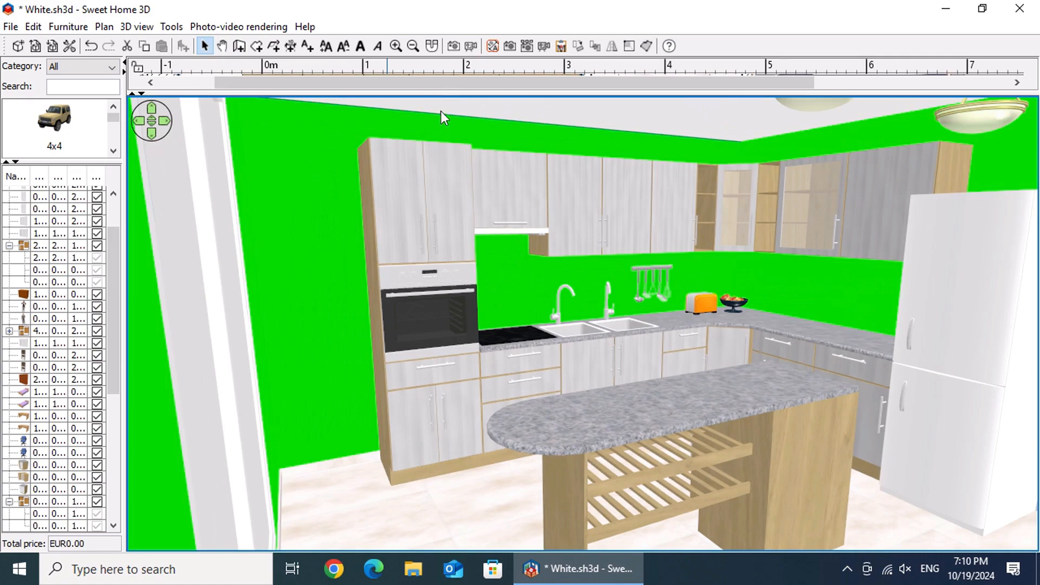
Step: Render a new photo of the green-walled kitchen at the fastest quality level
left_click(452, 47)
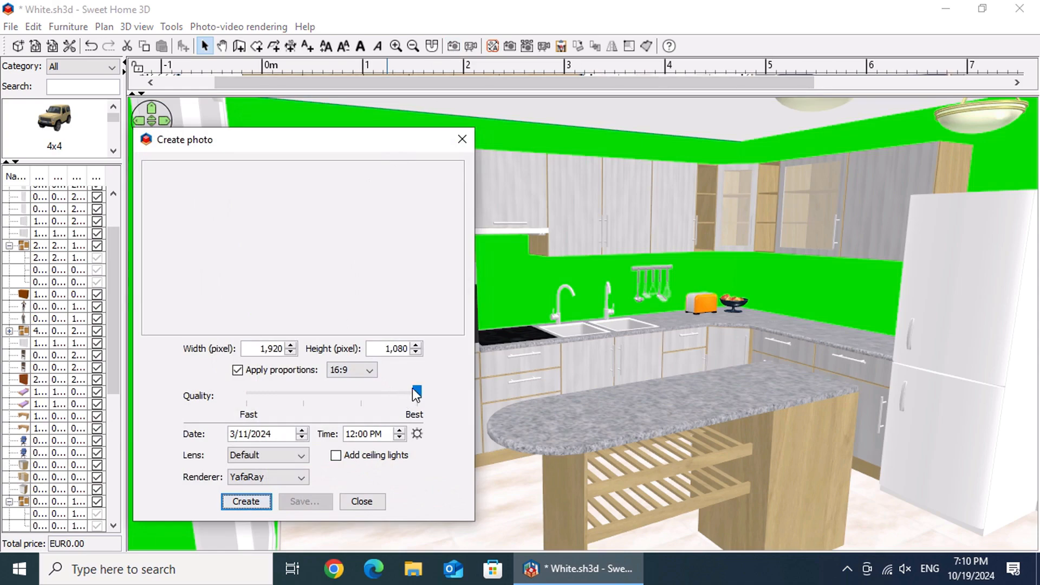
mouse_move(418, 388)
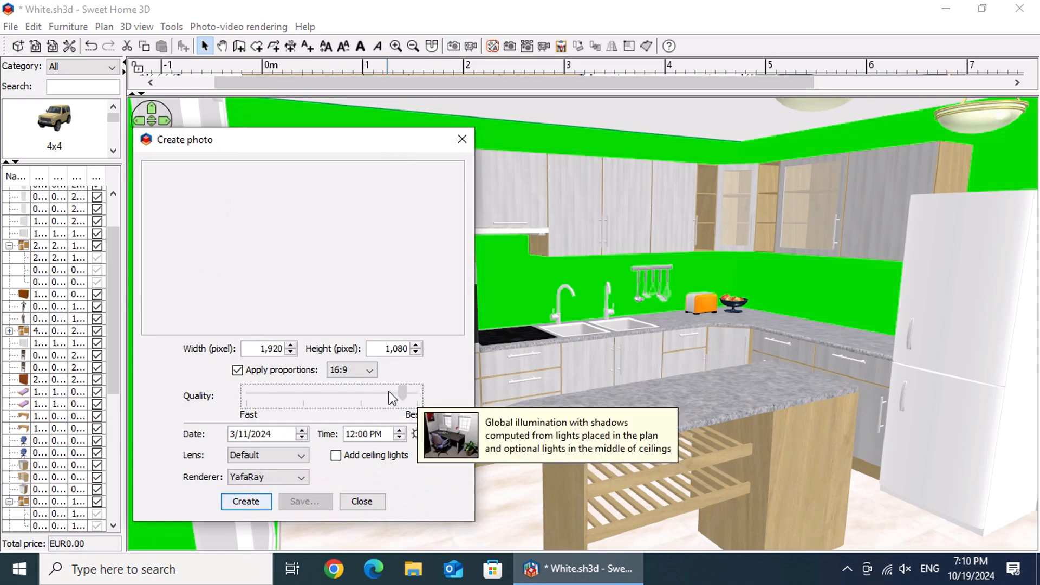
left_click_drag(417, 391, 249, 391)
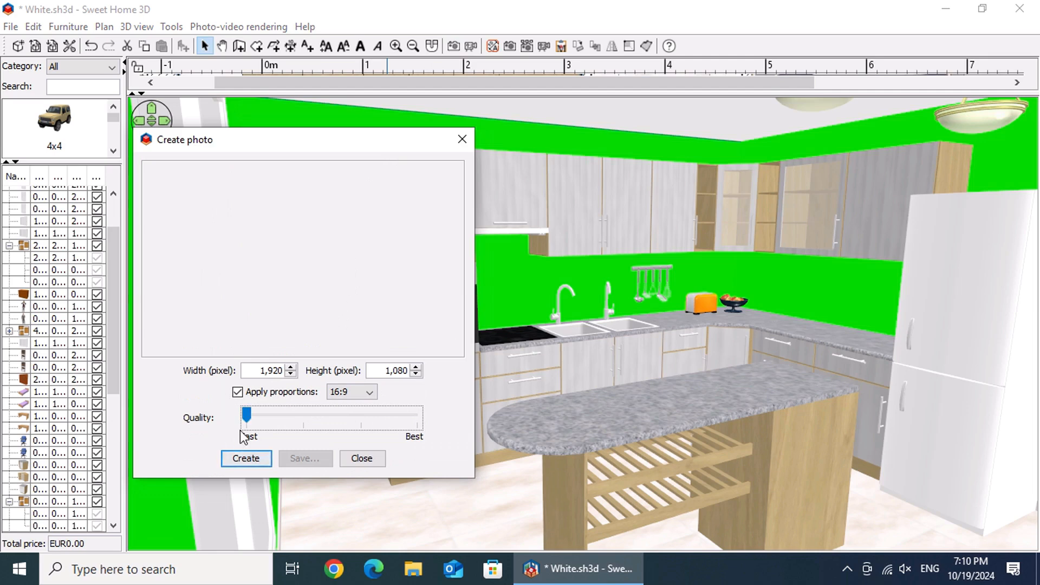
left_click(262, 460)
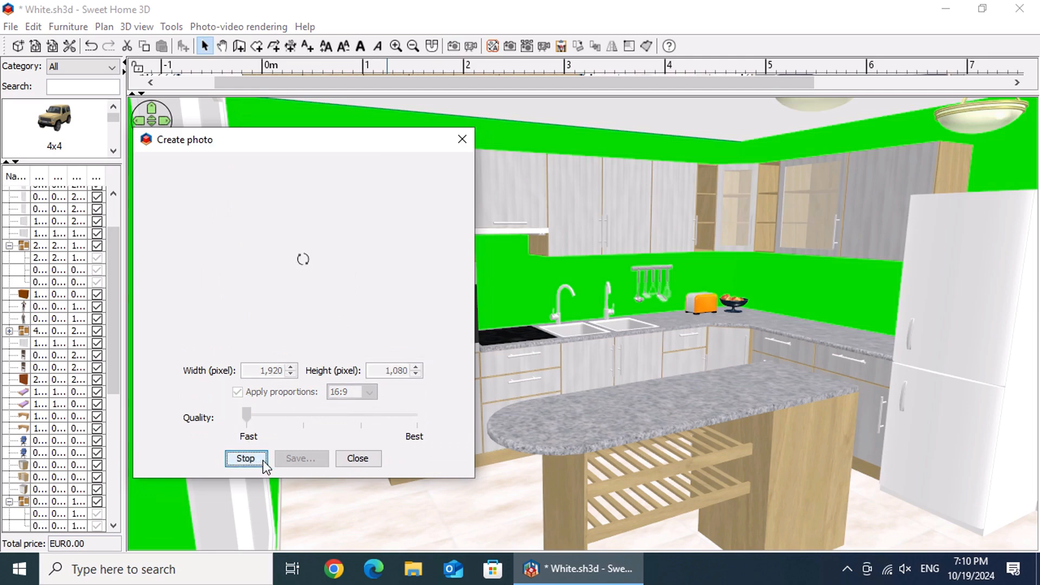
Step: Save the green-walled photo as a PNG named "Green Screen" in the Downloads folder
left_click(297, 457)
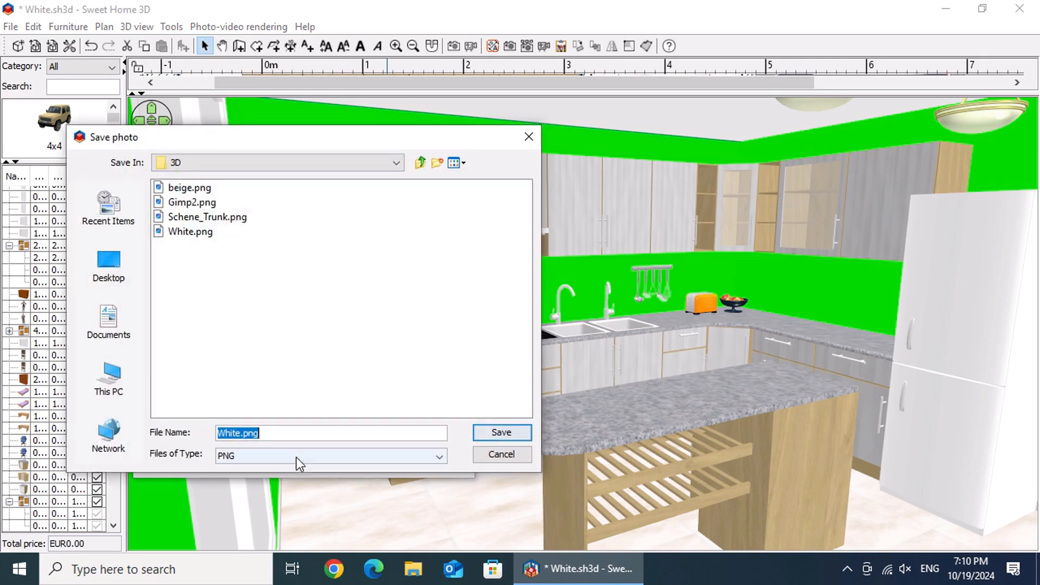
left_click(126, 382)
double_click(192, 230)
triple_click(262, 431)
type("green Screen")
key("Home")
key("shift+Right")
type("G")
left_click(522, 437)
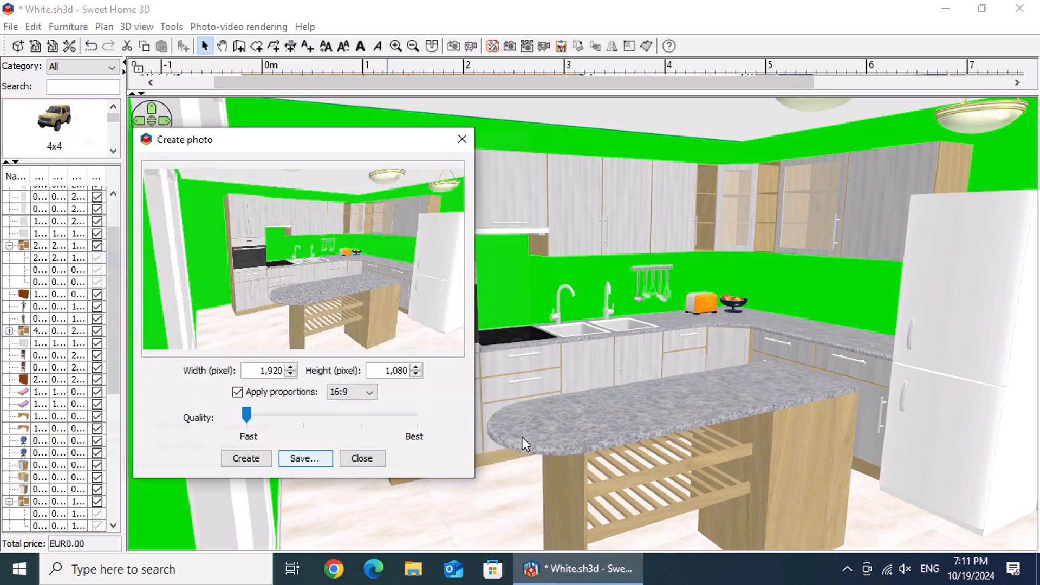
Step: Close the photo creation dialog and open Red.png from the Downloads folder in GIMP
left_click(365, 460)
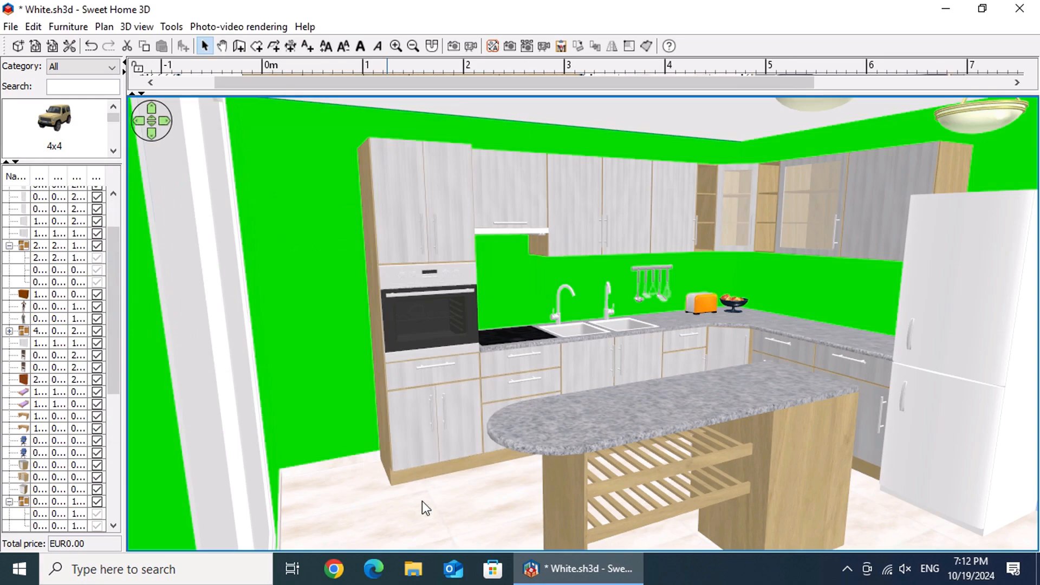
left_click(413, 568)
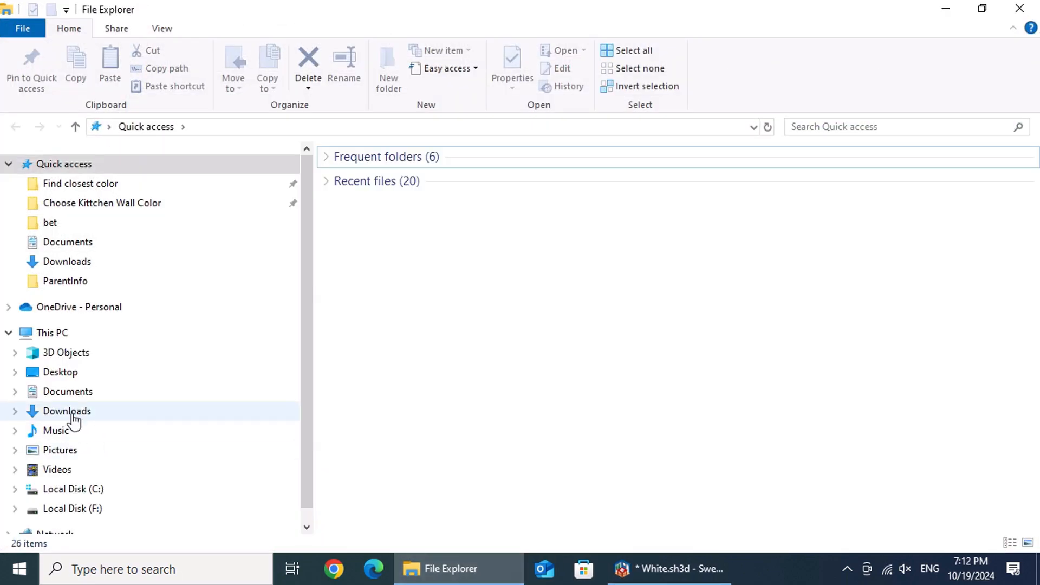
left_click(67, 411)
left_click(479, 238)
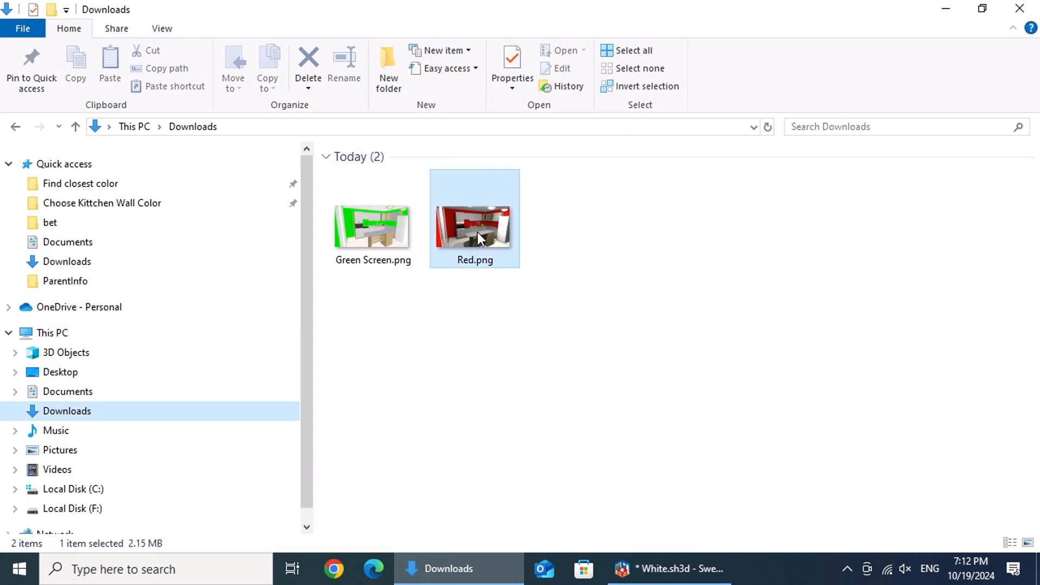
right_click(476, 232)
mouse_move(583, 297)
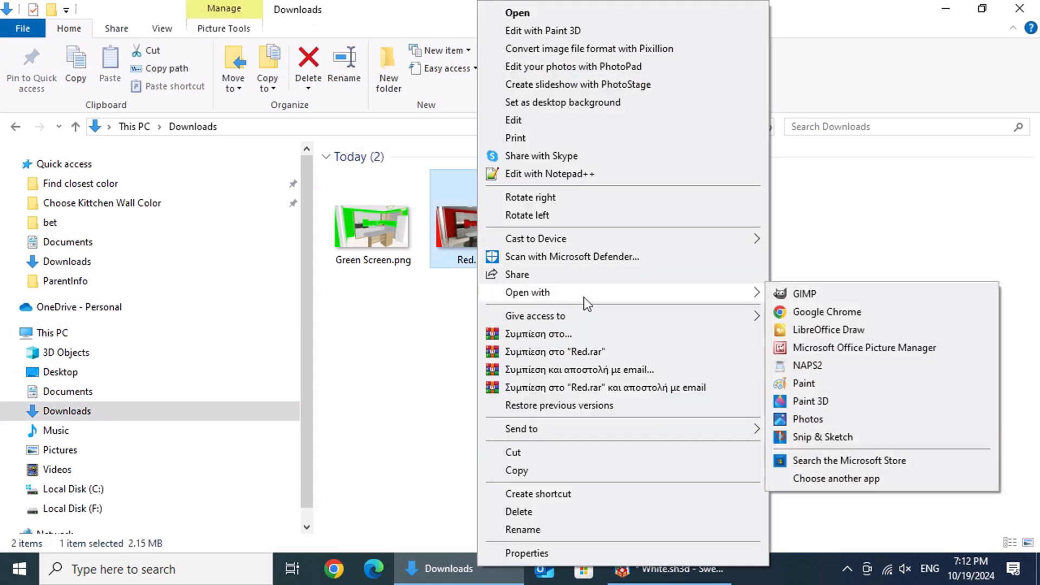
left_click(847, 300)
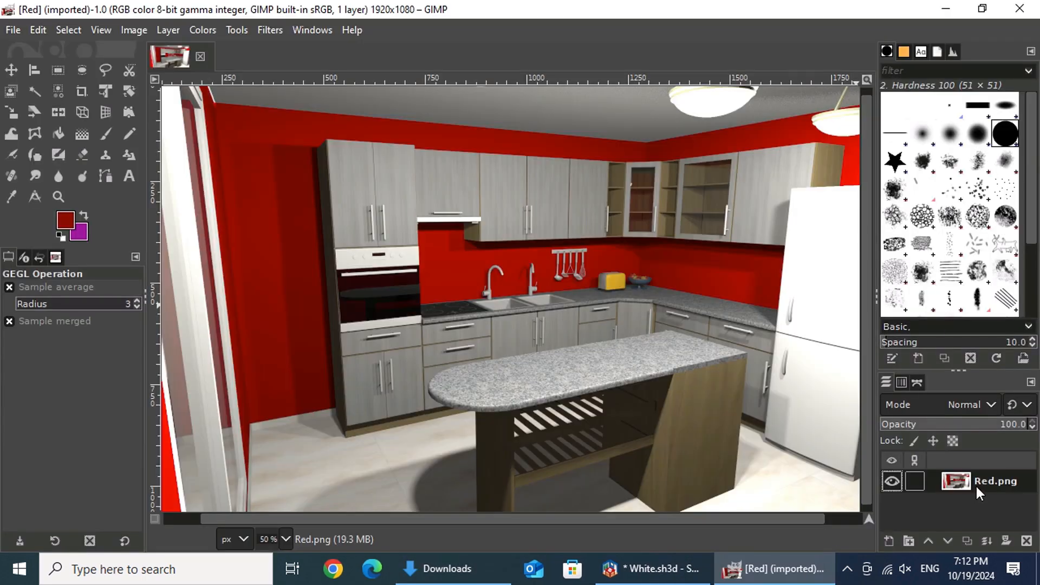
Step: Add an alpha channel to the Red.png layer
left_click(174, 32)
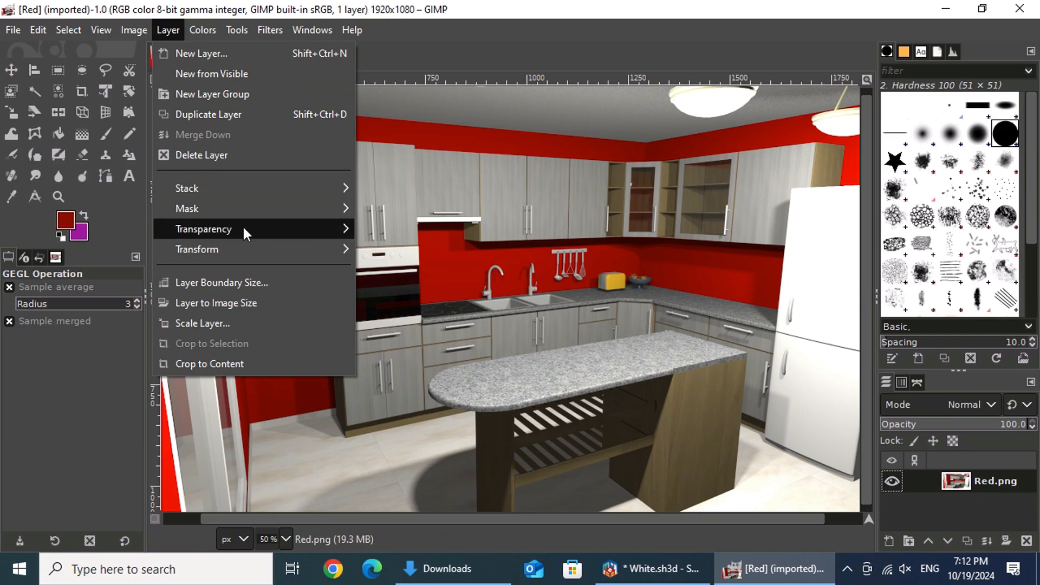
mouse_move(278, 232)
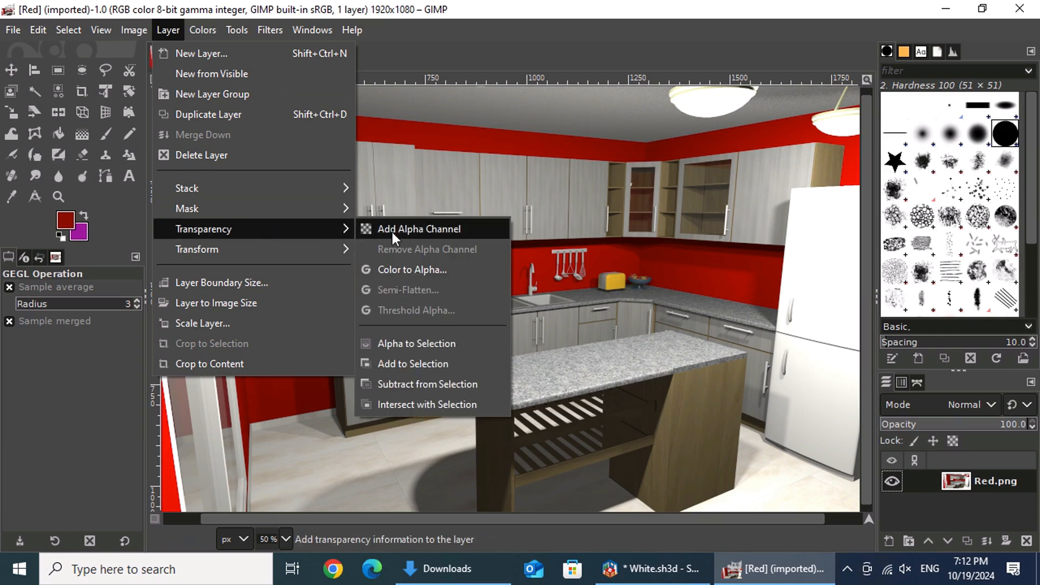
left_click(475, 228)
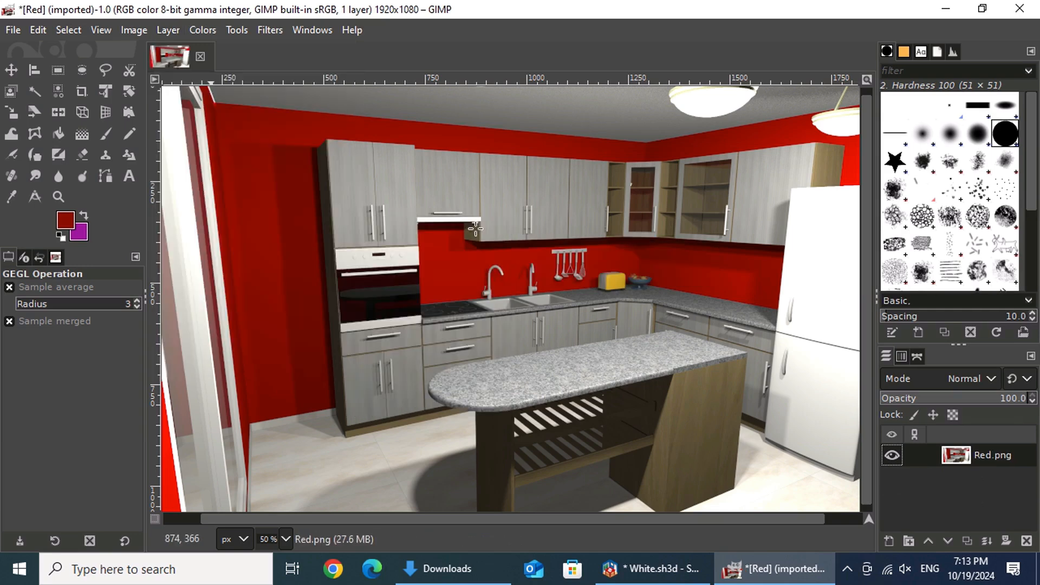
Step: Add Green Screen.png from the Downloads folder as a layer below Red.png and hide the Red.png layer
left_click(445, 570)
left_click_drag(360, 237, 932, 509)
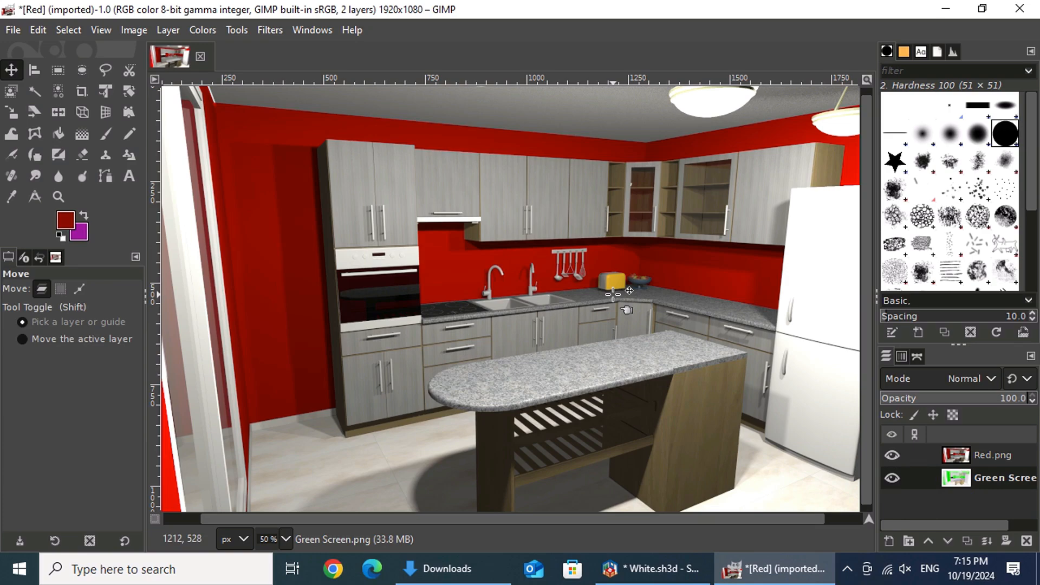
left_click(889, 455)
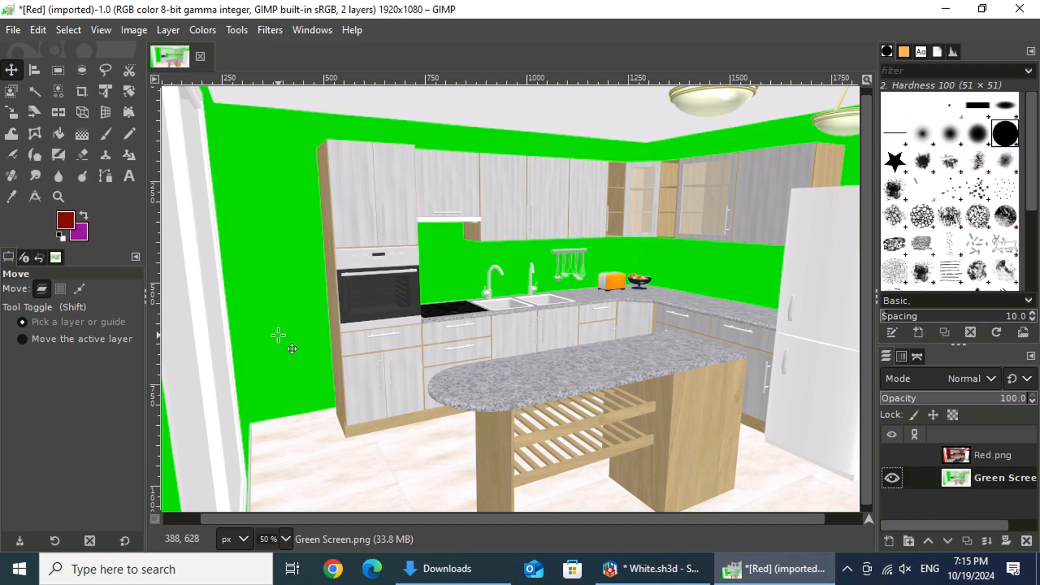
Step: Select all the green wall areas by color with a threshold of 30 and Sample merged off
left_click(57, 97)
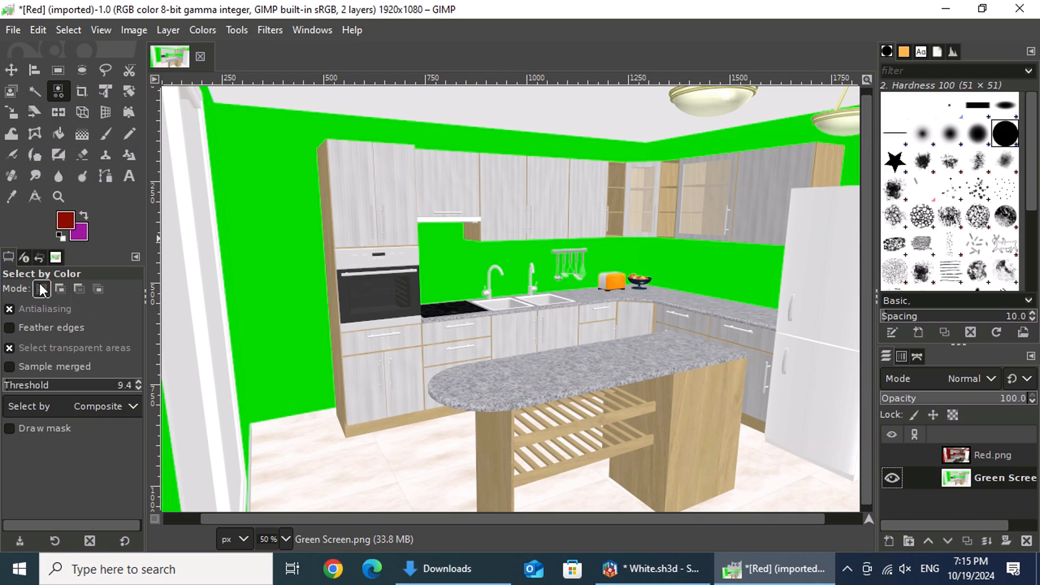
left_click(129, 386)
left_click_drag(130, 389, 116, 391)
type("30")
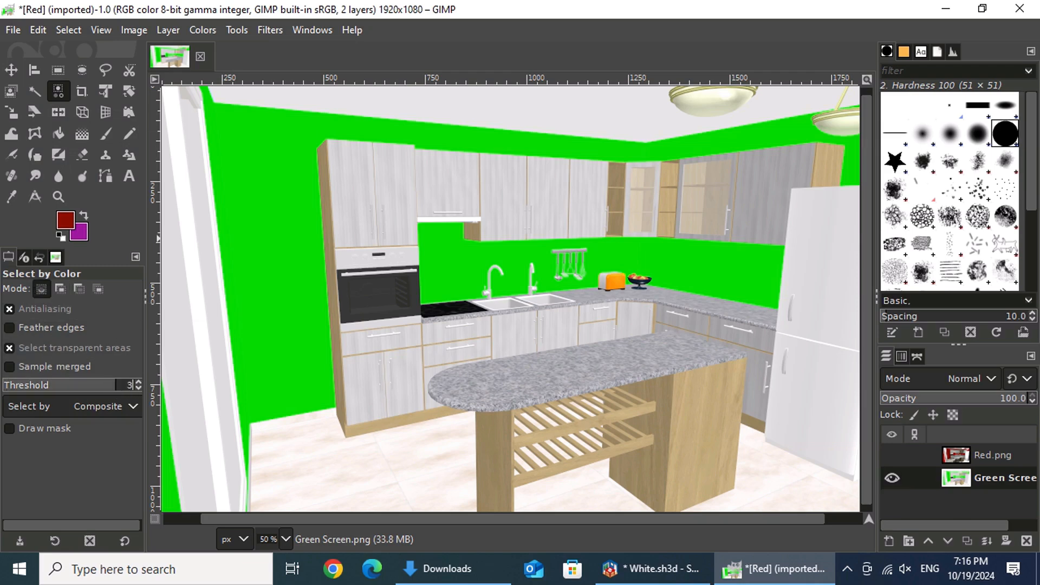
left_click(124, 369)
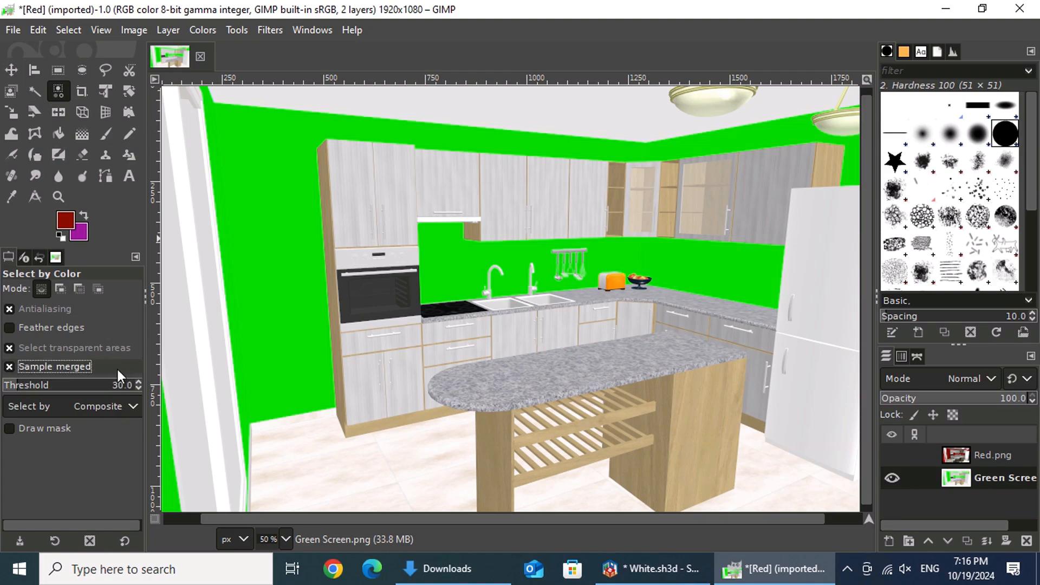
left_click(53, 369)
left_click(285, 264)
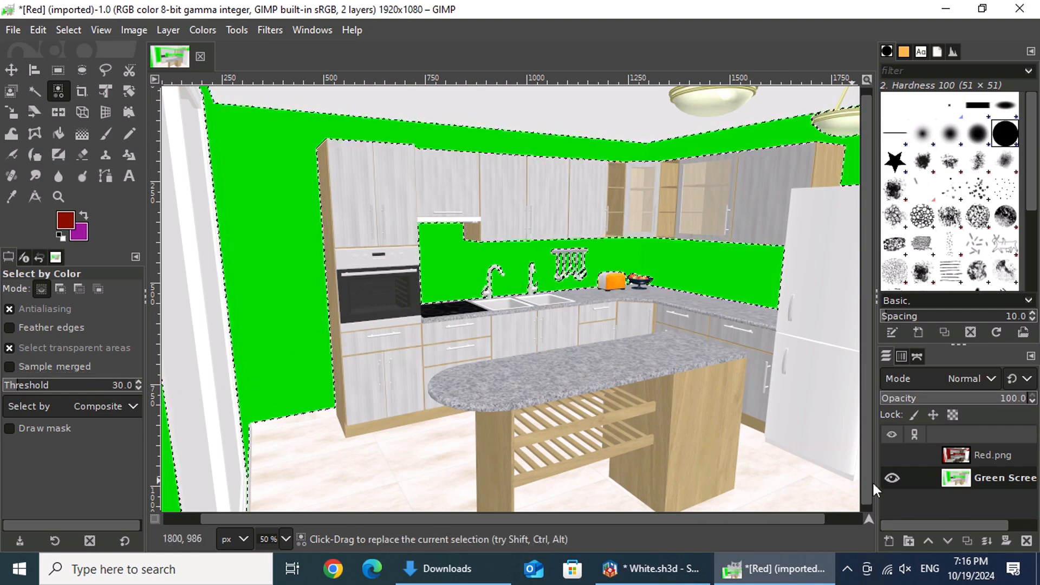
Step: Delete the Green Screen layer and show the Red.png layer again
left_click(1026, 541)
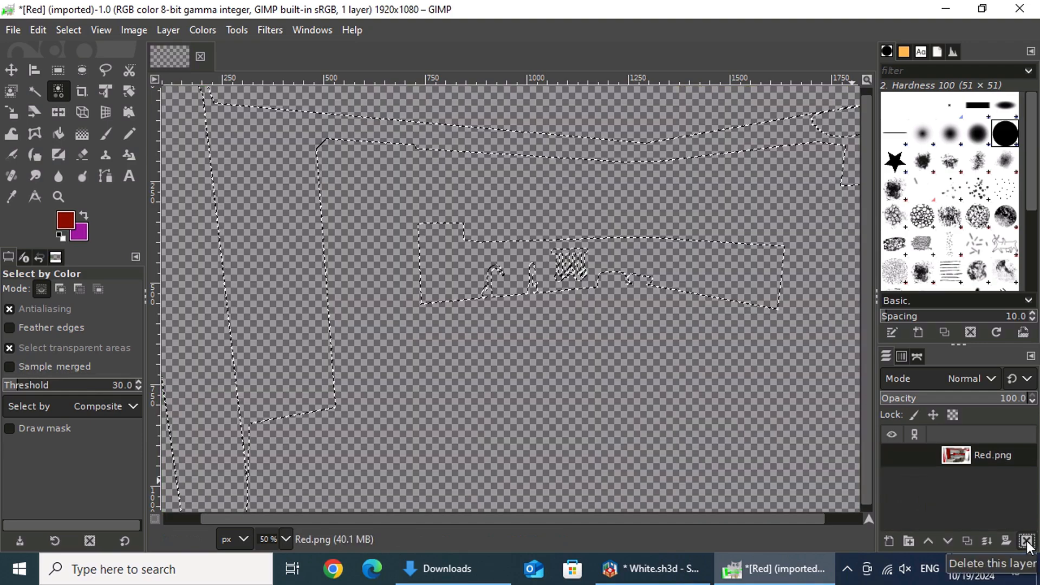
left_click(895, 457)
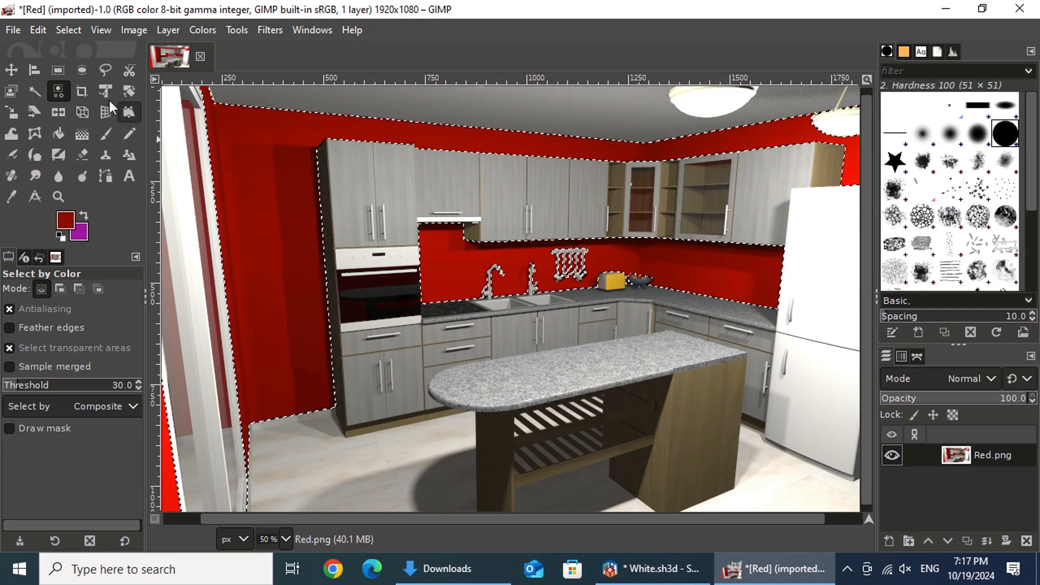
Step: Cut the selected red walls out of the Red.png layer and paste them as a new layer
left_click(40, 31)
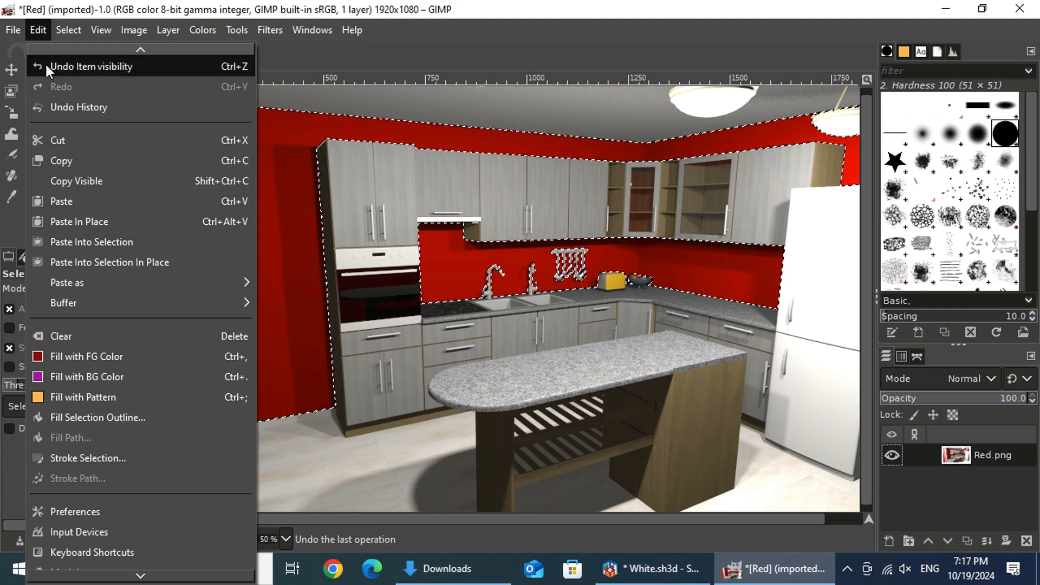
left_click(223, 142)
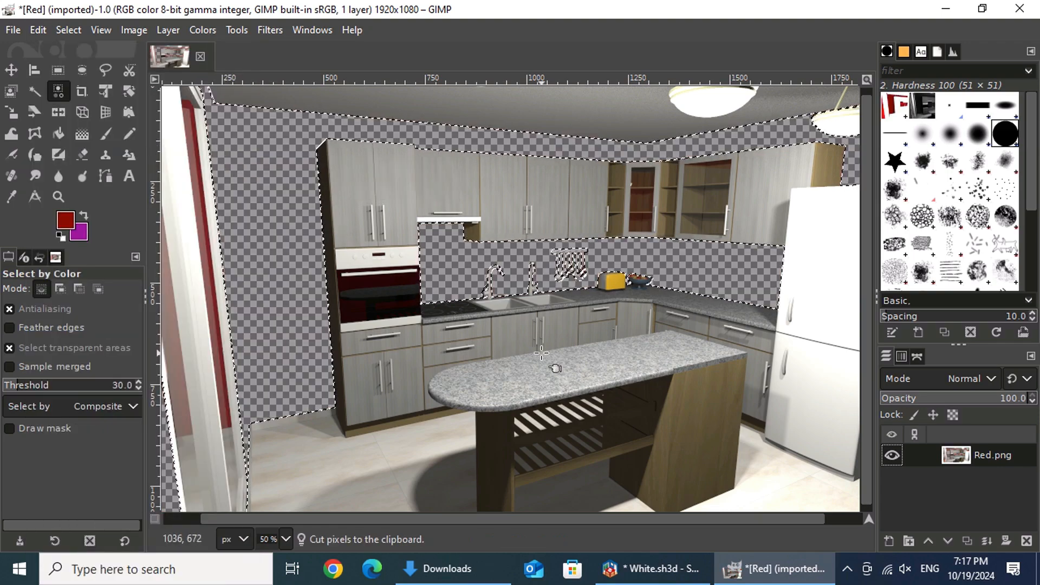
left_click(39, 30)
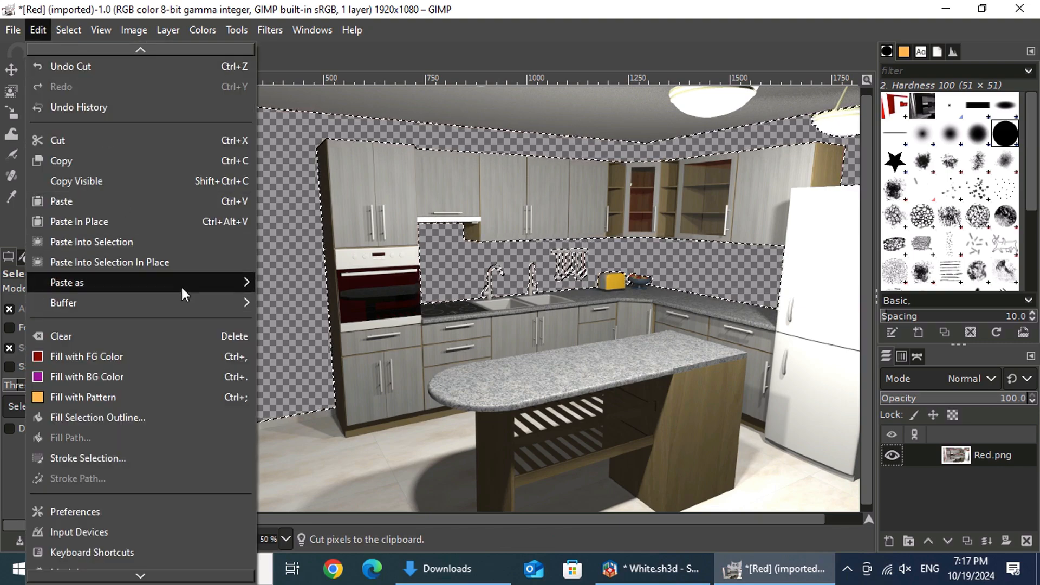
mouse_move(190, 283)
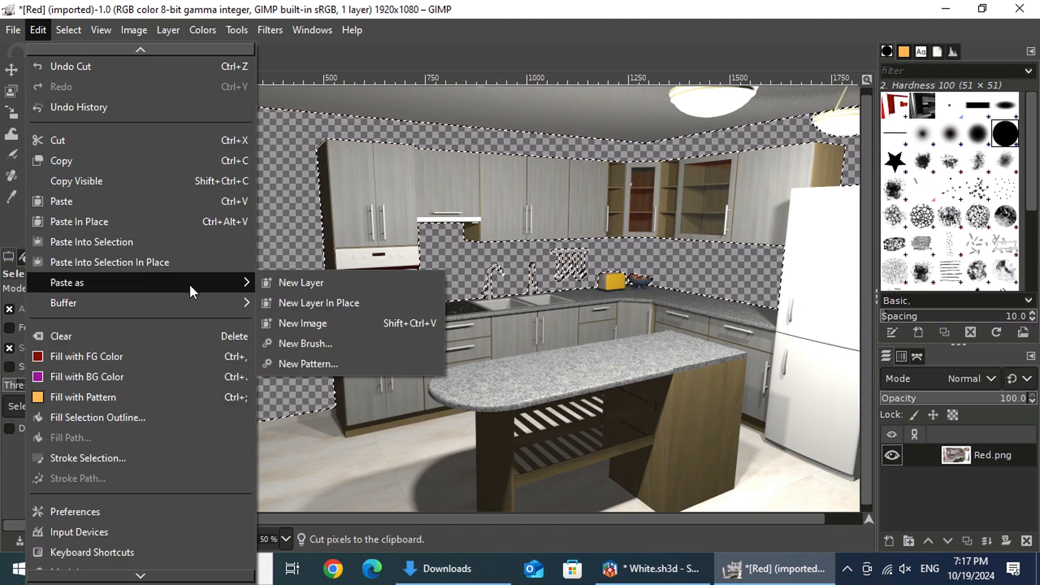
left_click(378, 287)
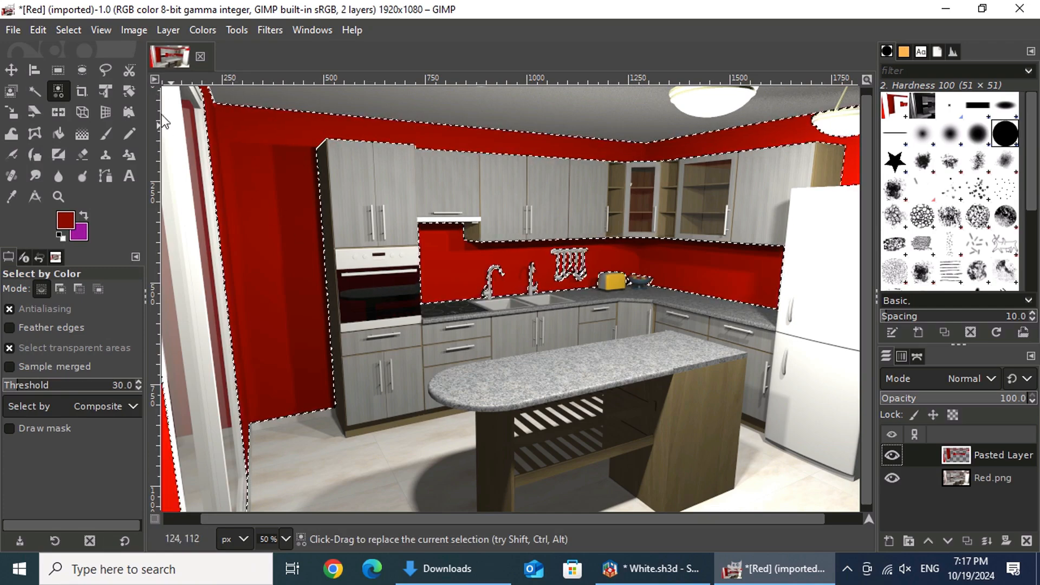
Step: Clear the selection and move the pasted wall layer below the Red.png layer
left_click(77, 28)
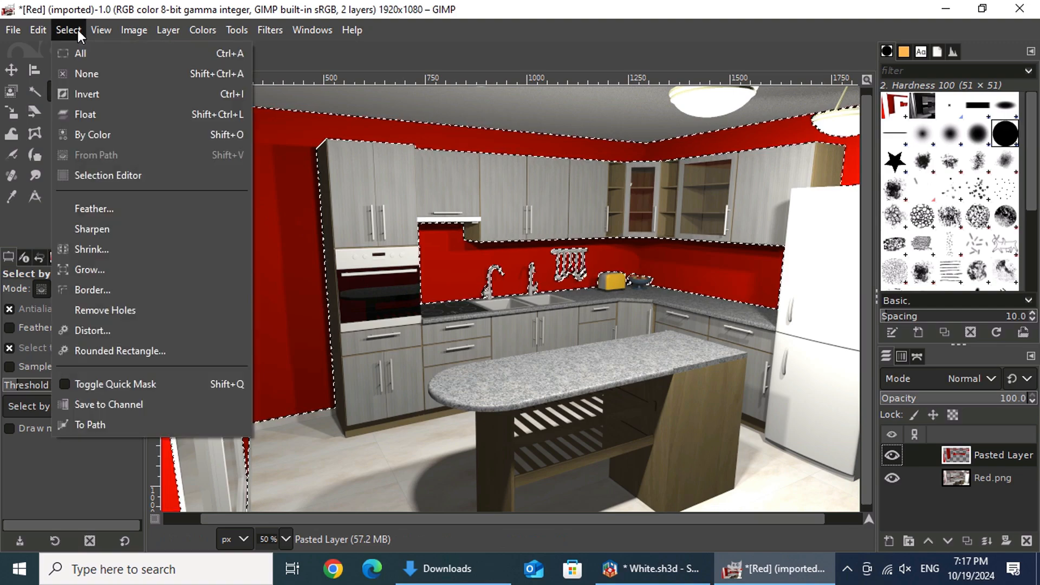
left_click(212, 77)
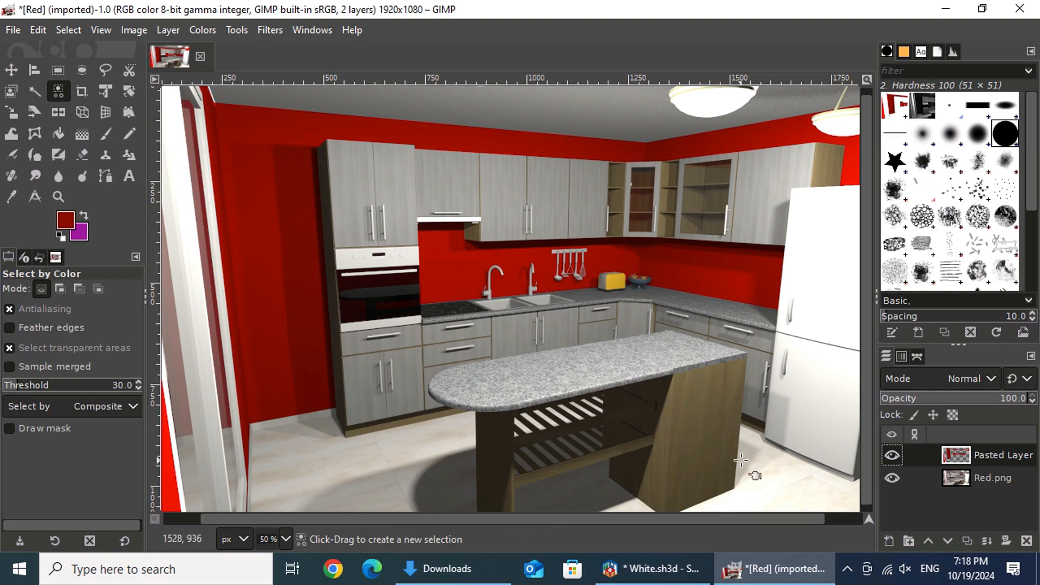
left_click_drag(986, 447, 979, 491)
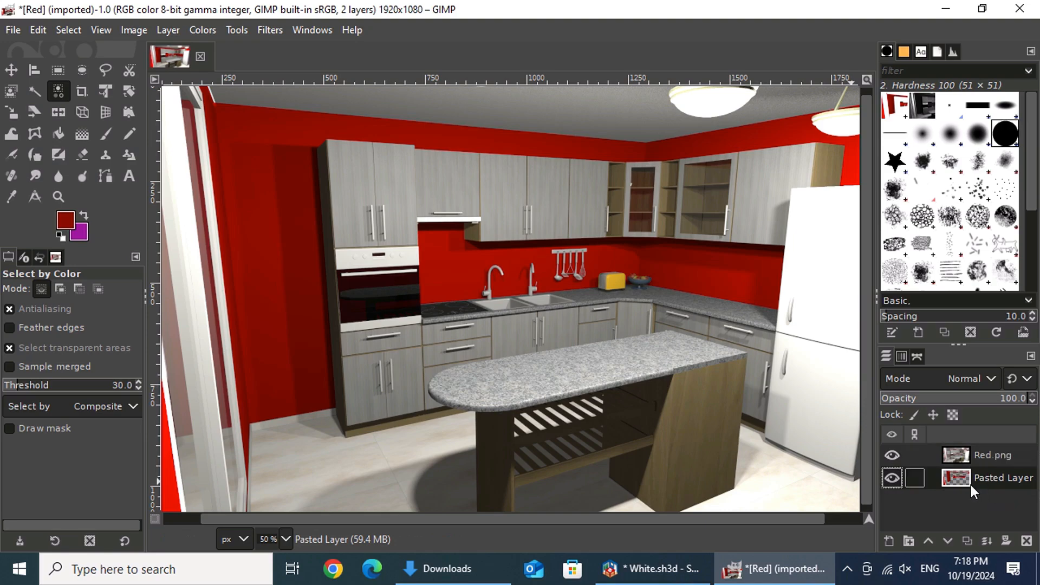
Step: Check the separation of kitchen and walls by hiding and showing the Red.png and Pasted Layer layers in turn
left_click(895, 457)
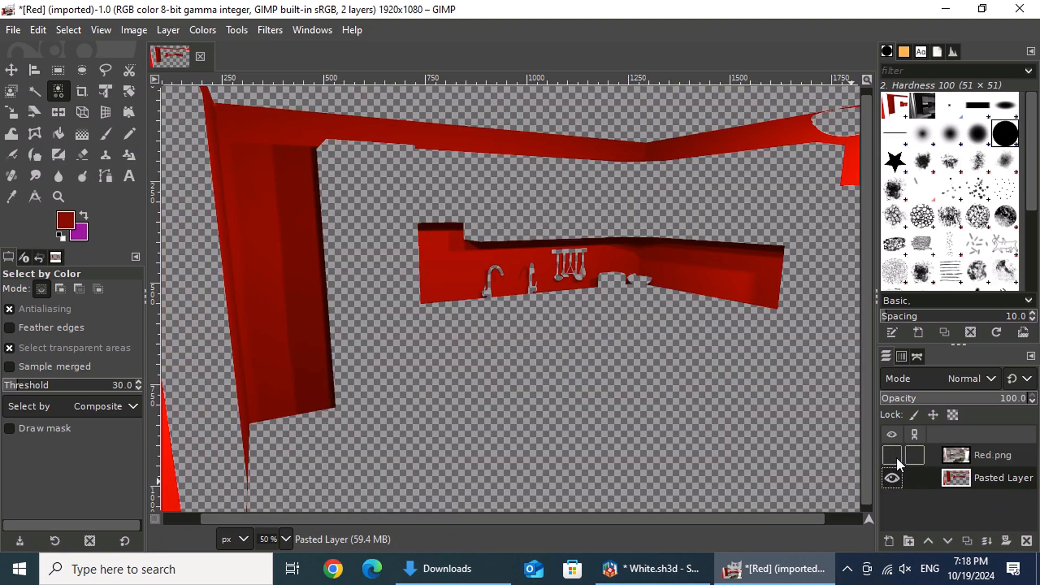
left_click(896, 457)
left_click(895, 477)
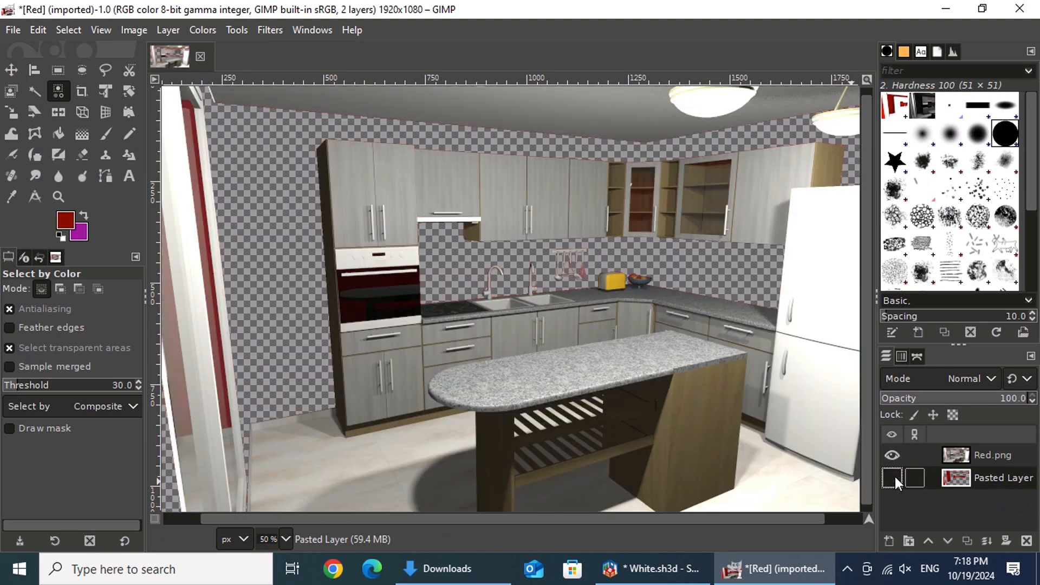
left_click(894, 477)
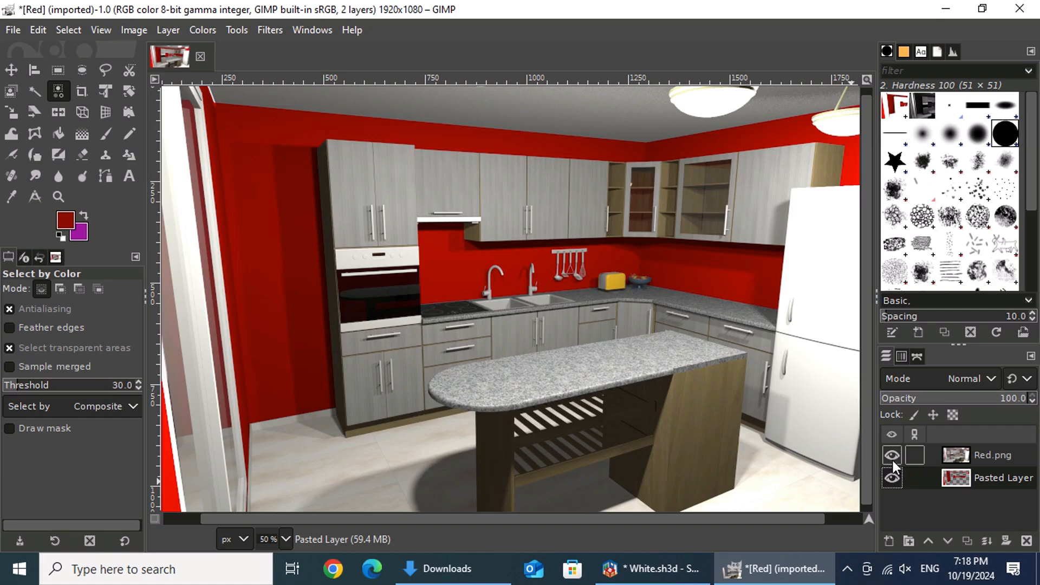
left_click(892, 457)
left_click(892, 457)
left_click(891, 476)
left_click(892, 476)
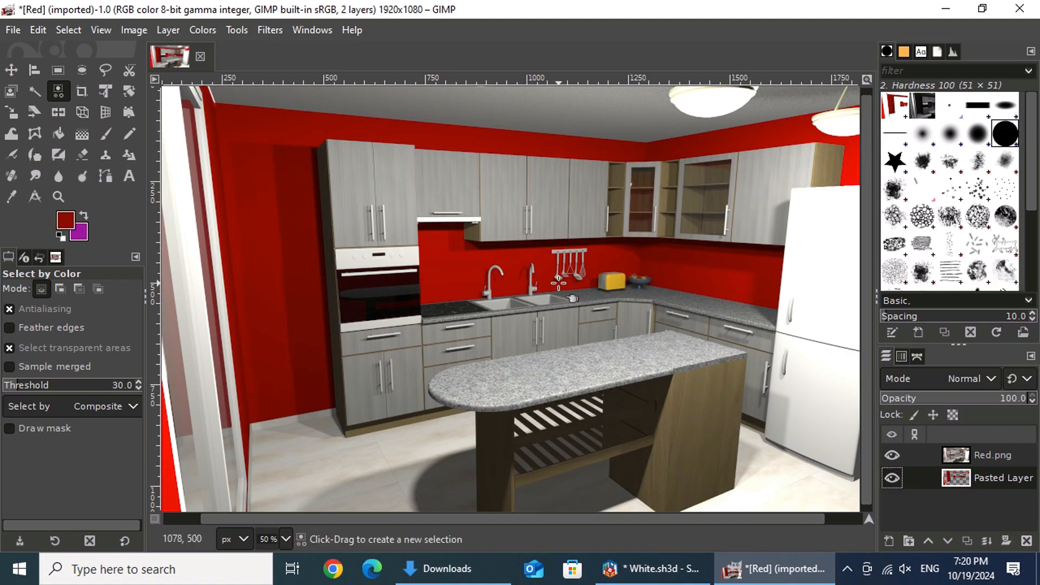
Step: Hide the Red.png layer and draw a rectangular selection of about 572 × 232 px in the empty area below the backsplash
left_click(893, 456)
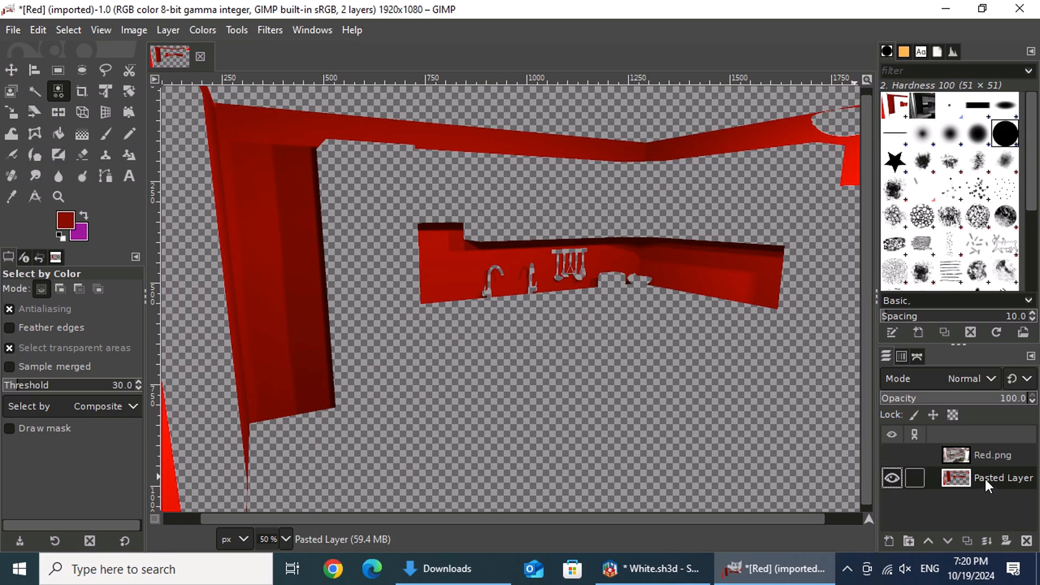
left_click(63, 75)
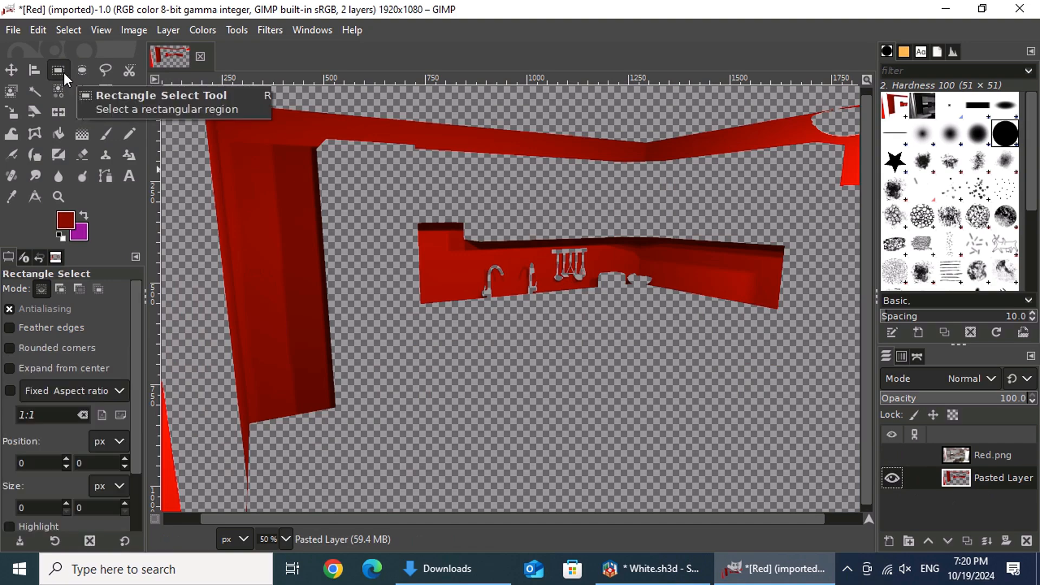
left_click(42, 288)
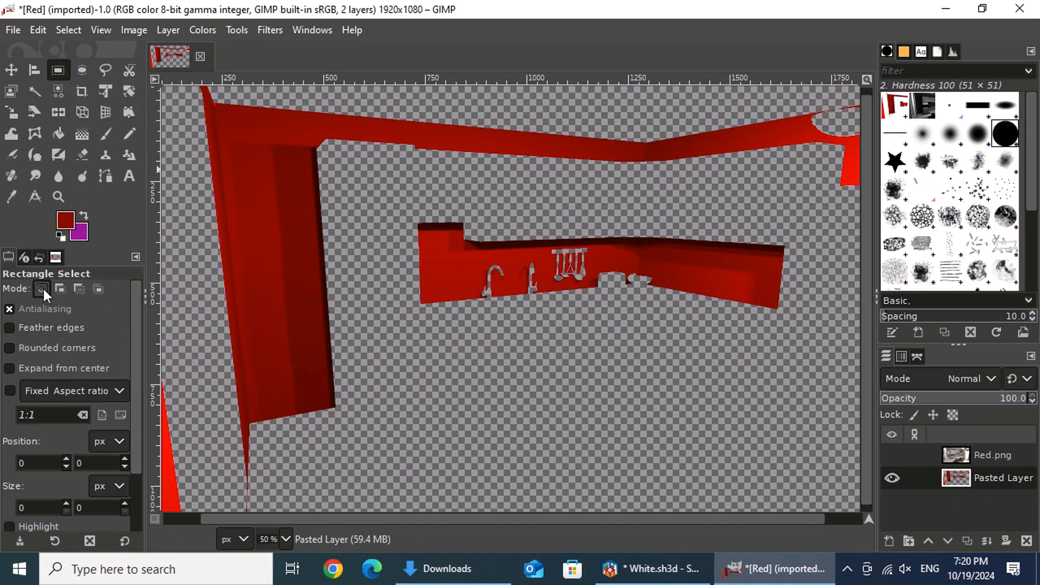
left_click_drag(472, 349, 703, 443)
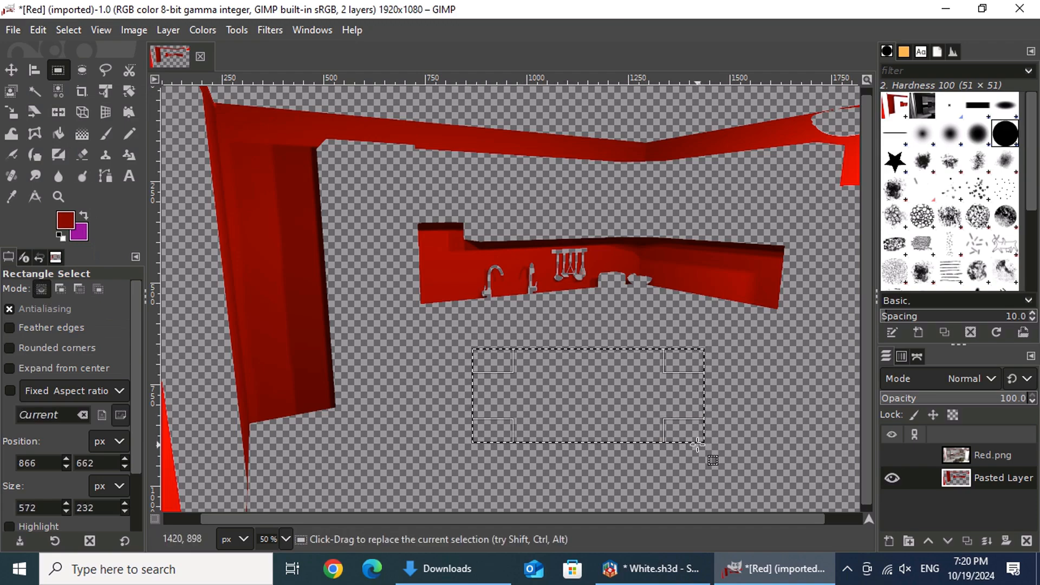
Step: Set the foreground color to the HTML value 8b0000
left_click(72, 222)
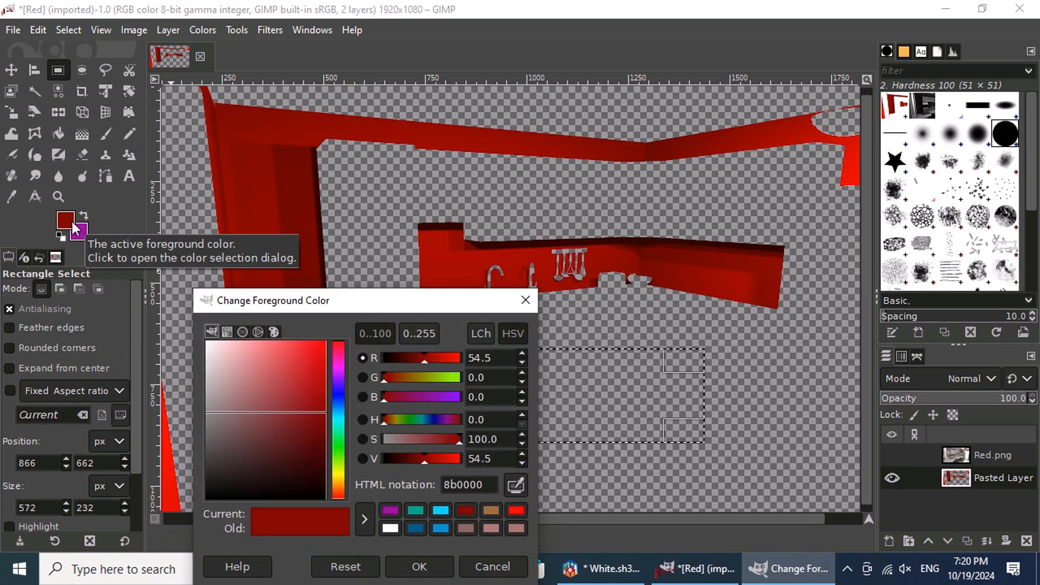
left_click_drag(440, 301, 475, 202)
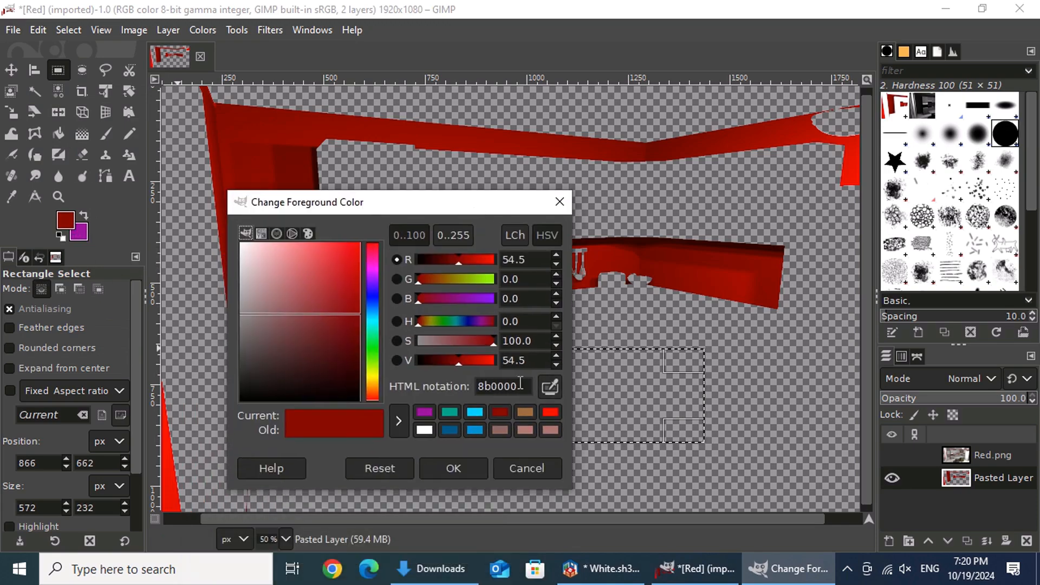
left_click_drag(520, 383, 455, 385)
type("8b0000")
left_click(455, 469)
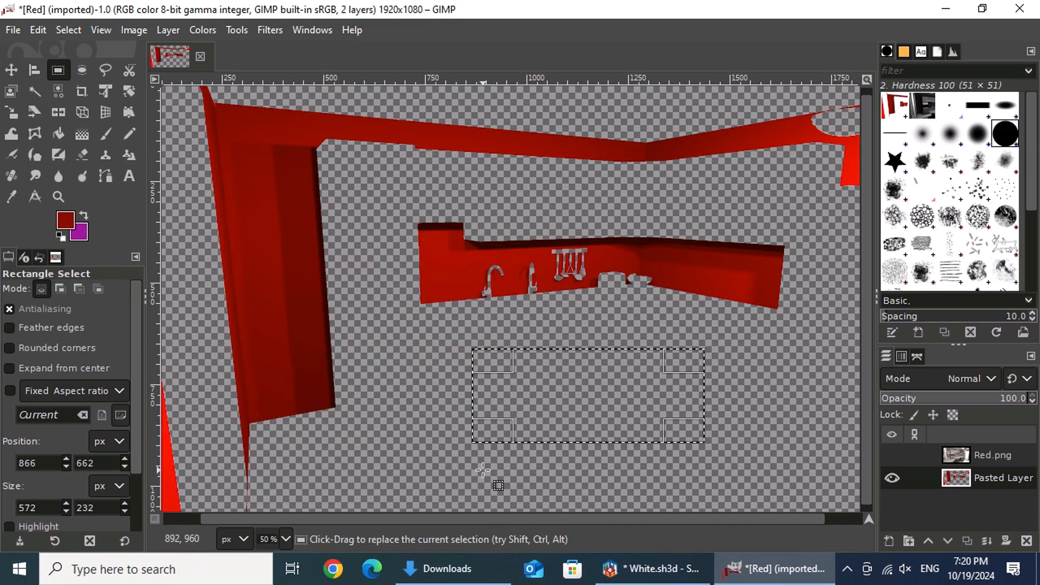
Step: Fill the rectangular selection below the backsplash with the dark red foreground color and clear the selection
left_click_drag(66, 222, 614, 388)
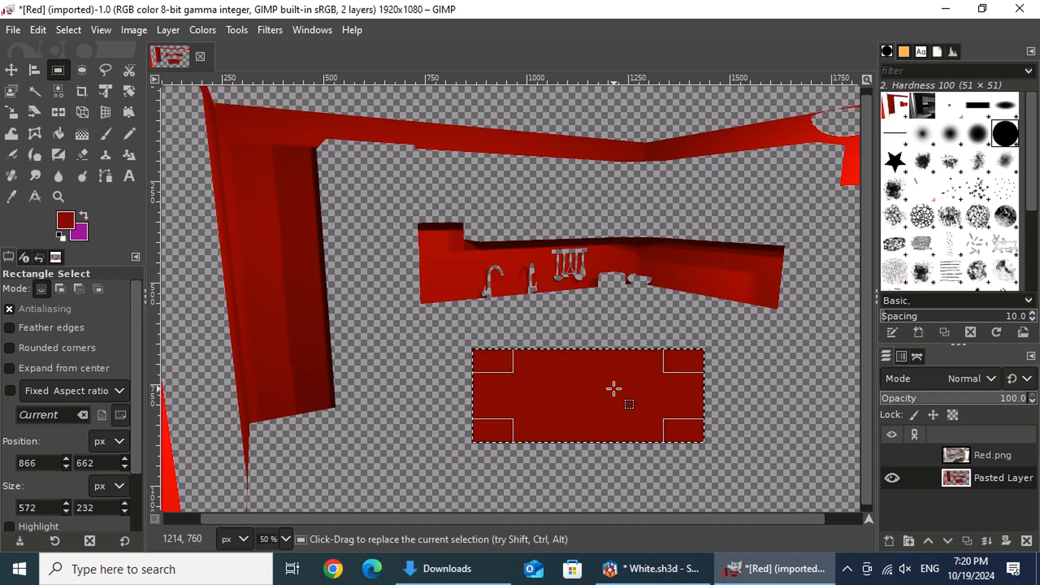
left_click(58, 30)
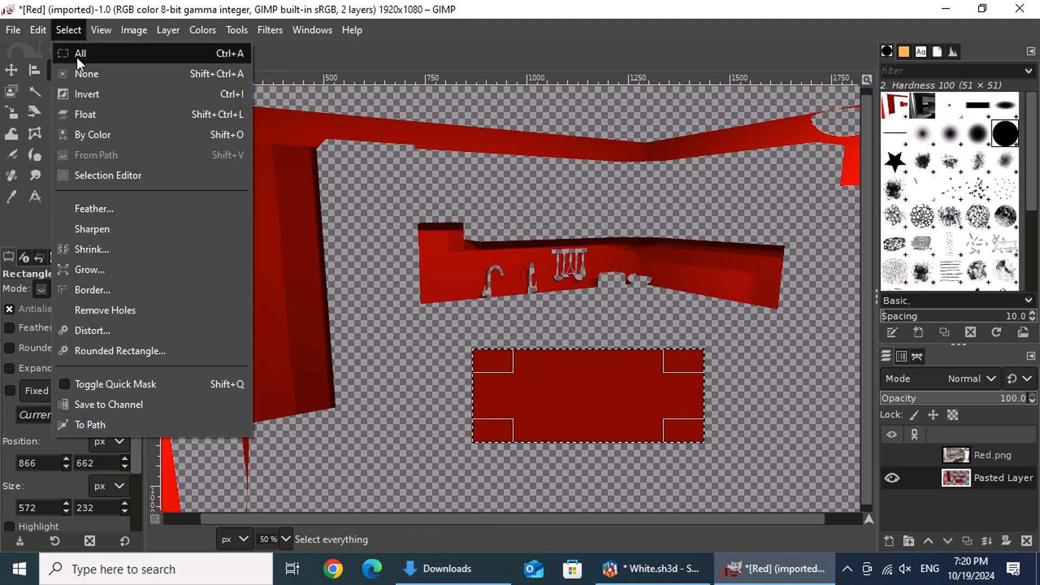
left_click(99, 75)
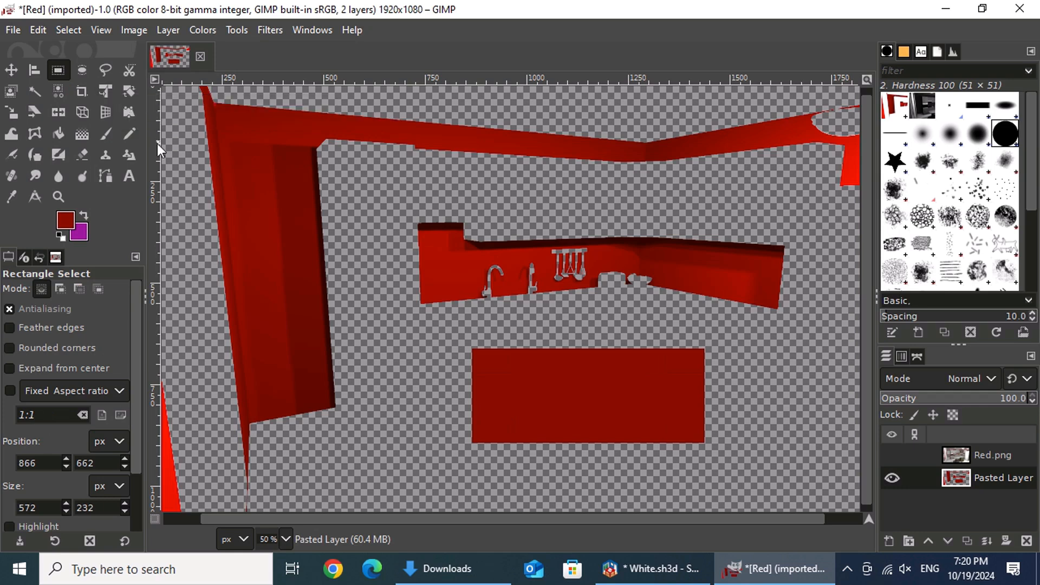
Step: Show the Red.png layer and recolor Pasted Layer with Hue-Chroma at hue 151.74, chroma 40.12 and lightness 13.37
left_click(891, 456)
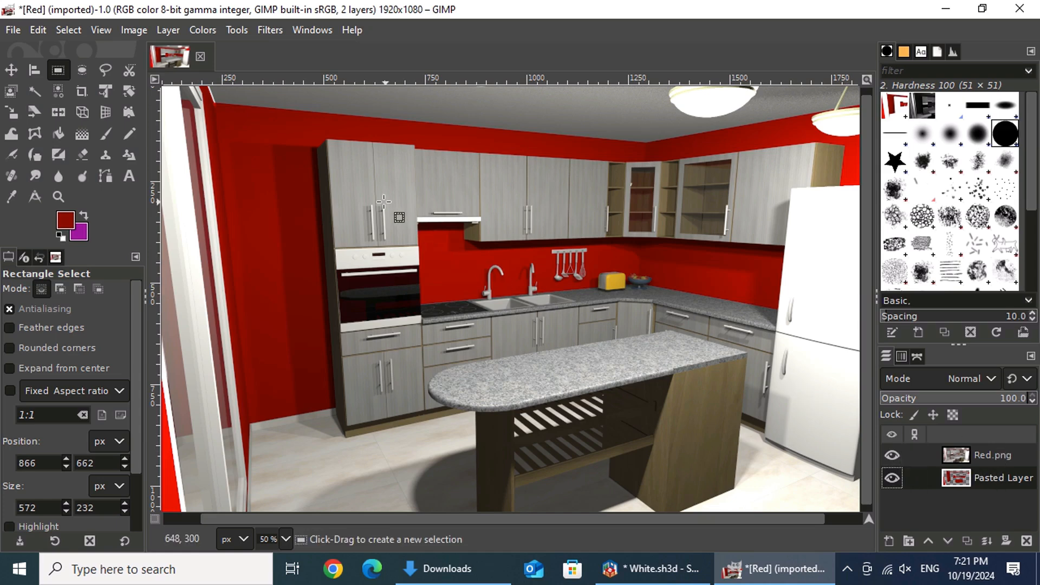
left_click(207, 31)
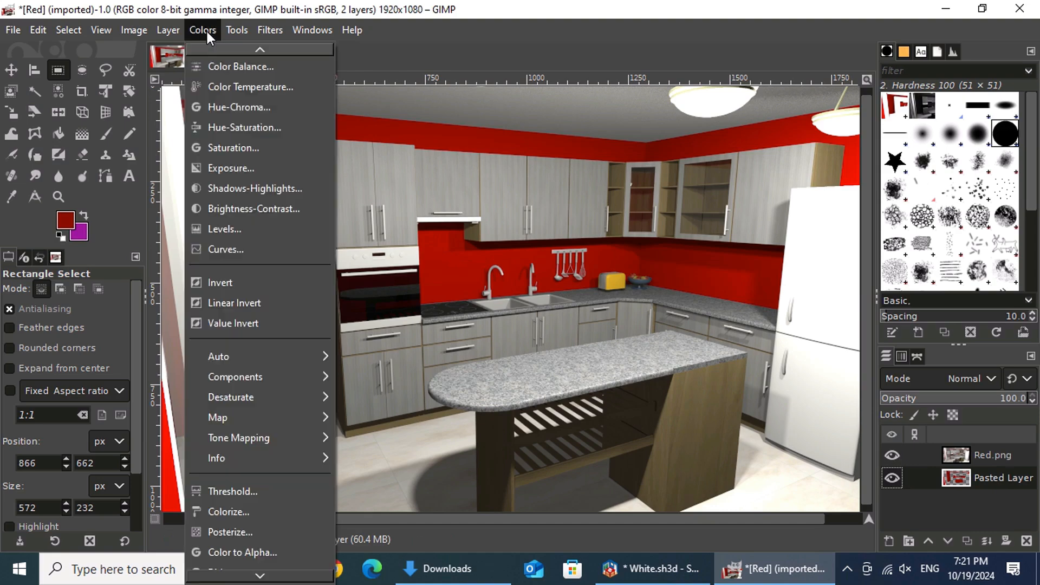
left_click(300, 113)
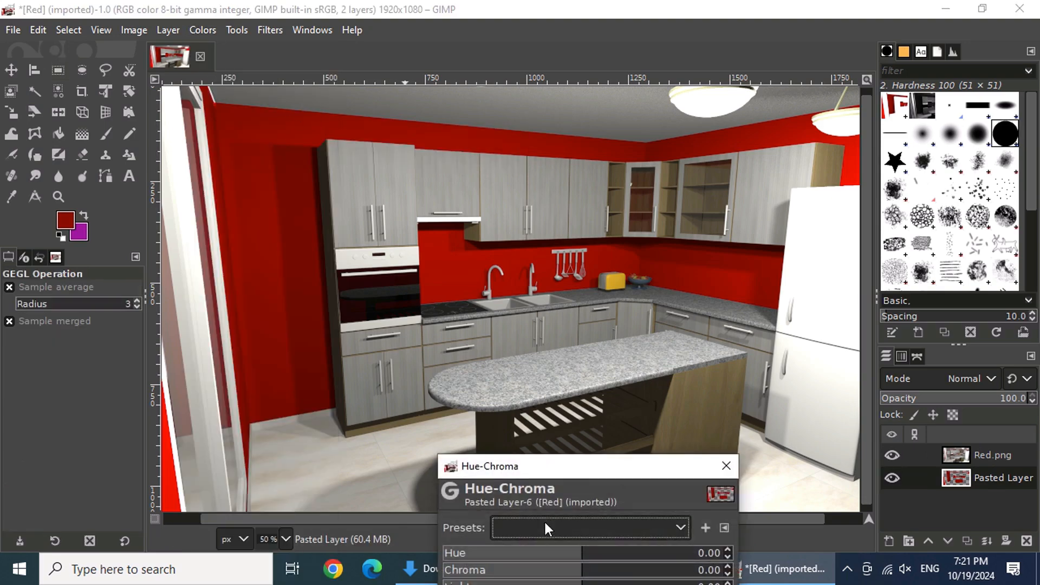
left_click_drag(584, 467, 625, 317)
left_click_drag(622, 406, 627, 447)
left_click_drag(671, 420, 627, 438)
left_click_drag(584, 403, 732, 435)
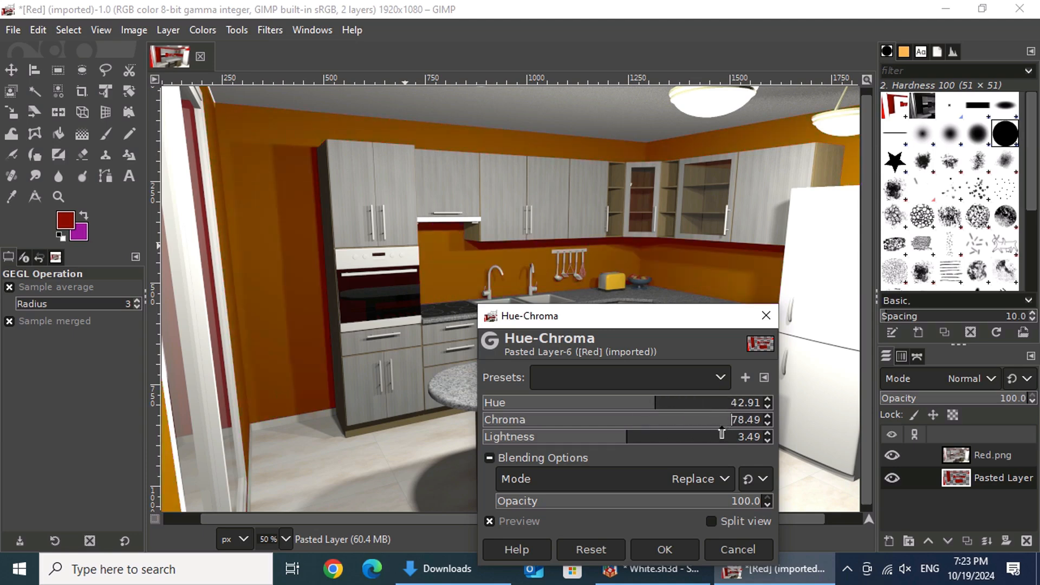
left_click_drag(650, 409, 641, 440)
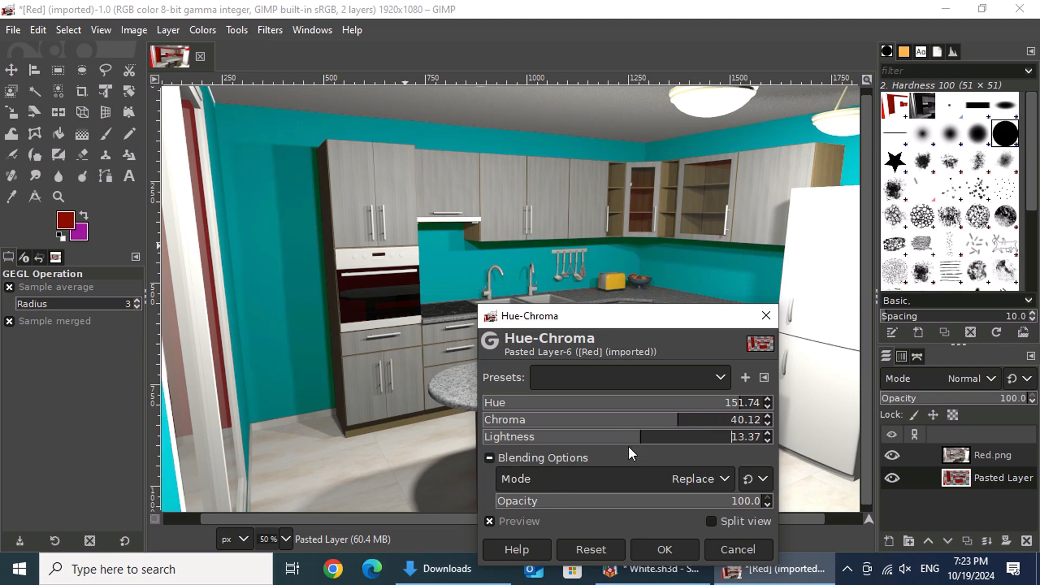
left_click_drag(632, 315, 206, 219)
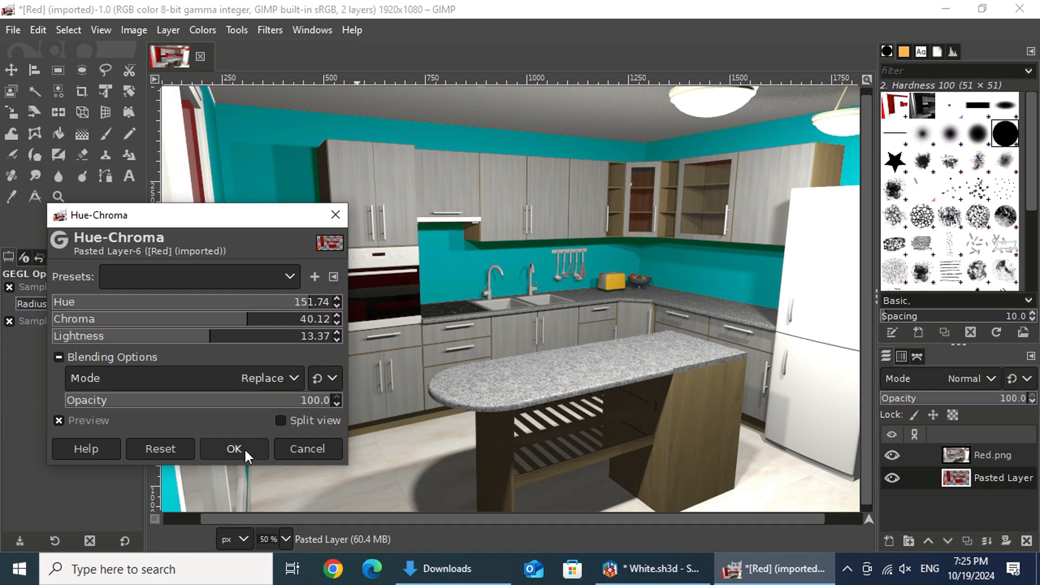
left_click(234, 448)
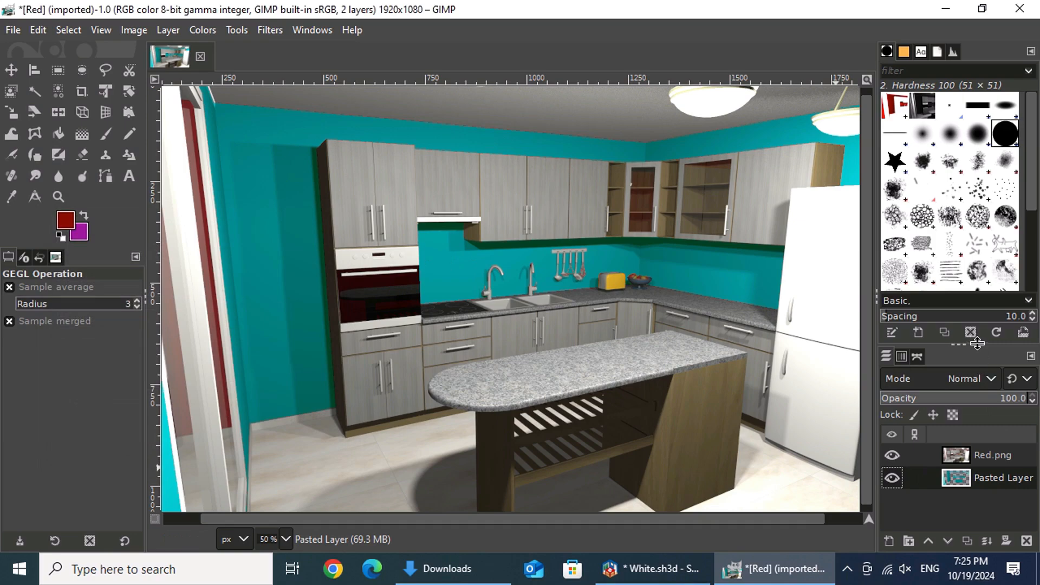
Step: Duplicate the recolored Pasted Layer and leave only the original visible and selected
left_click_drag(977, 344, 977, 234)
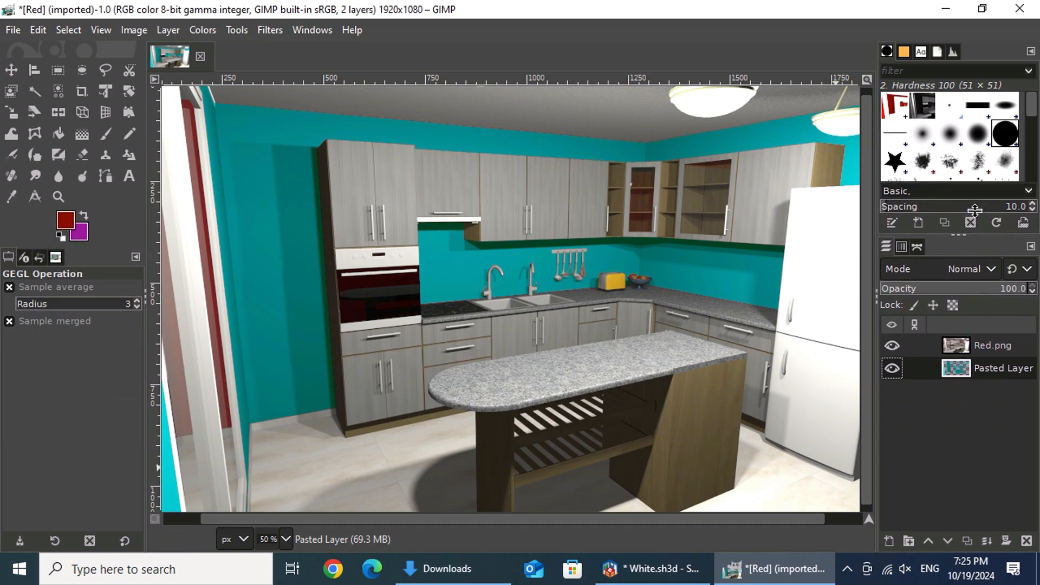
left_click(970, 540)
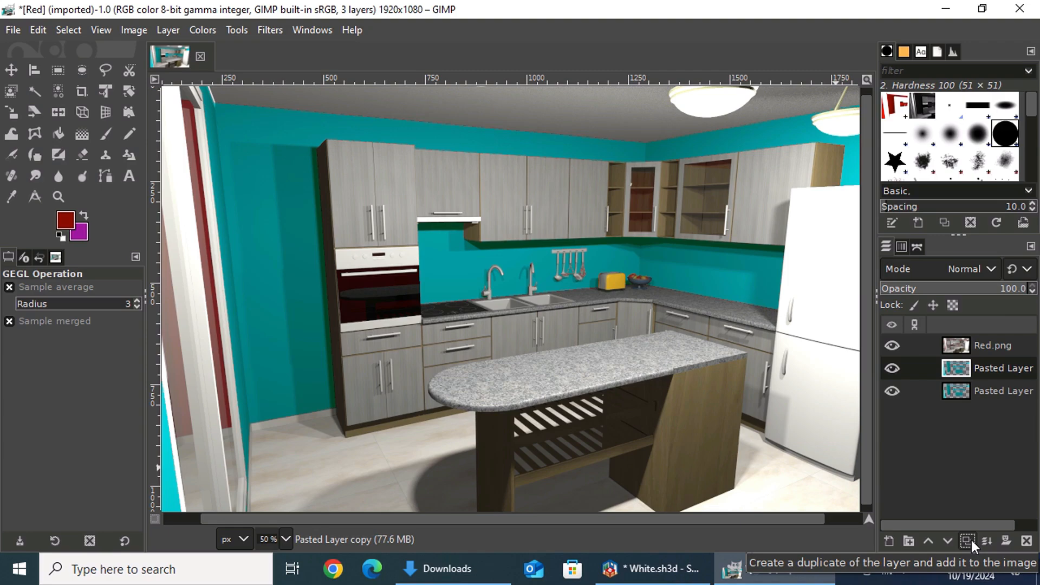
left_click(892, 348)
left_click(892, 365)
left_click(1002, 388)
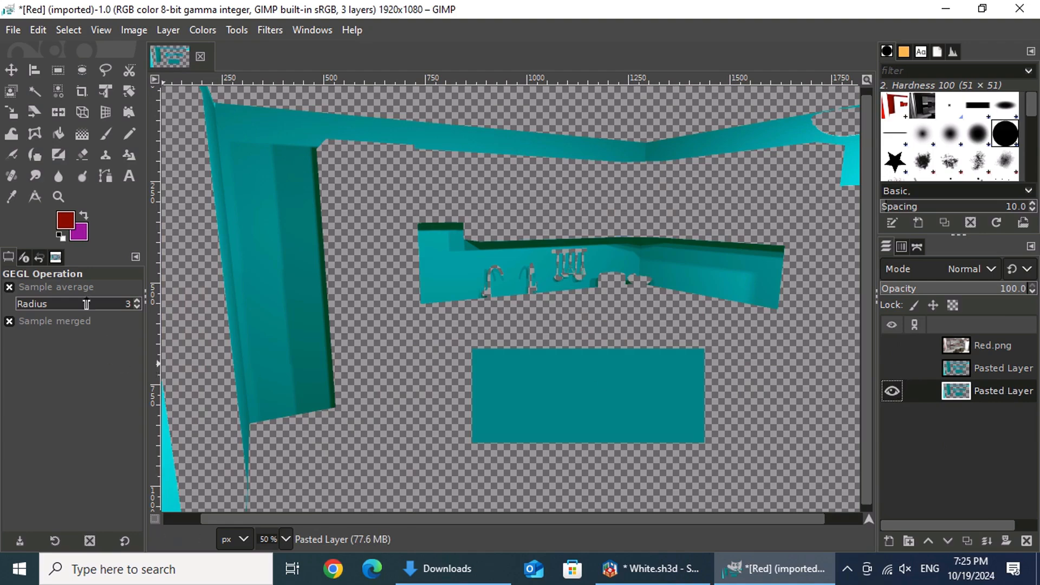
Step: Sample the recolored rectangle as the foreground color and copy its HTML value 008285
left_click(67, 217)
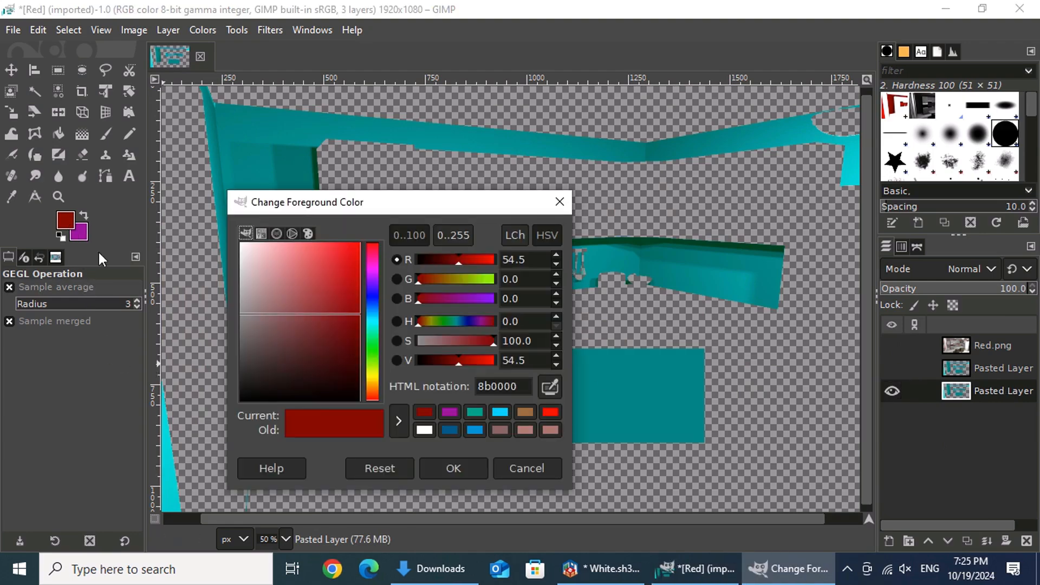
left_click(552, 385)
left_click(667, 391)
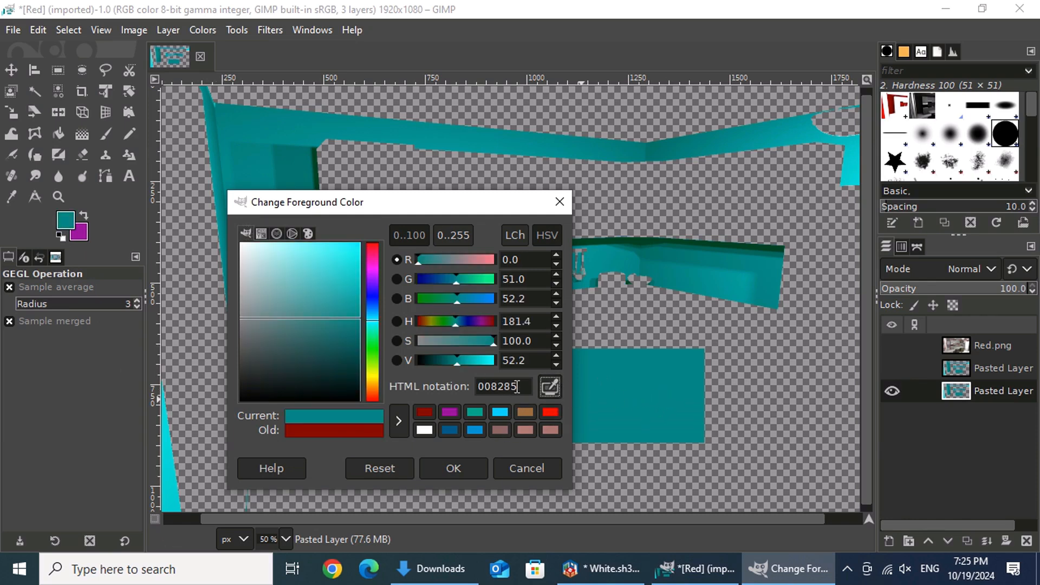
left_click_drag(527, 386, 475, 385)
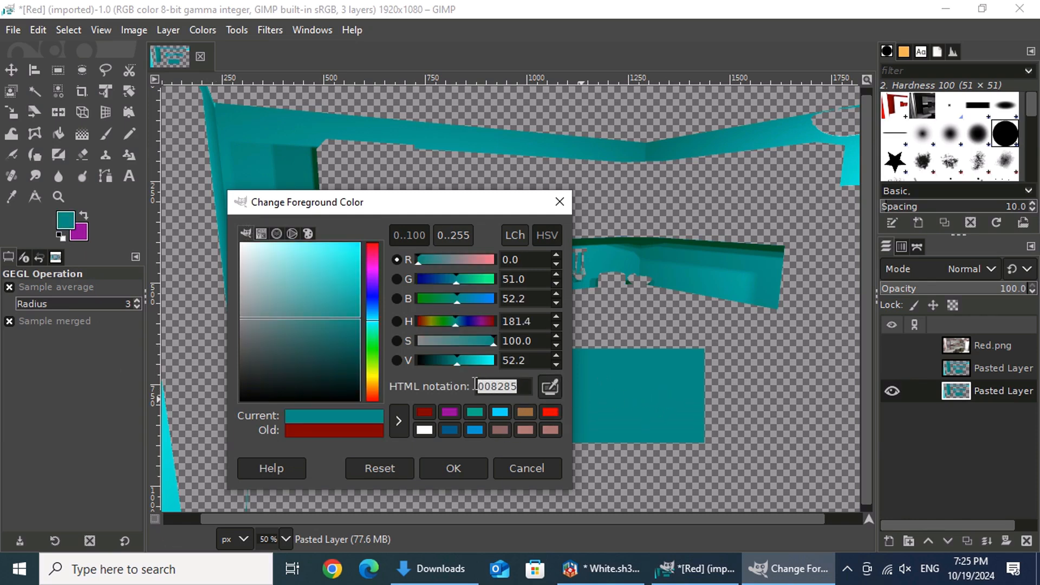
right_click(512, 386)
left_click(548, 417)
left_click(473, 463)
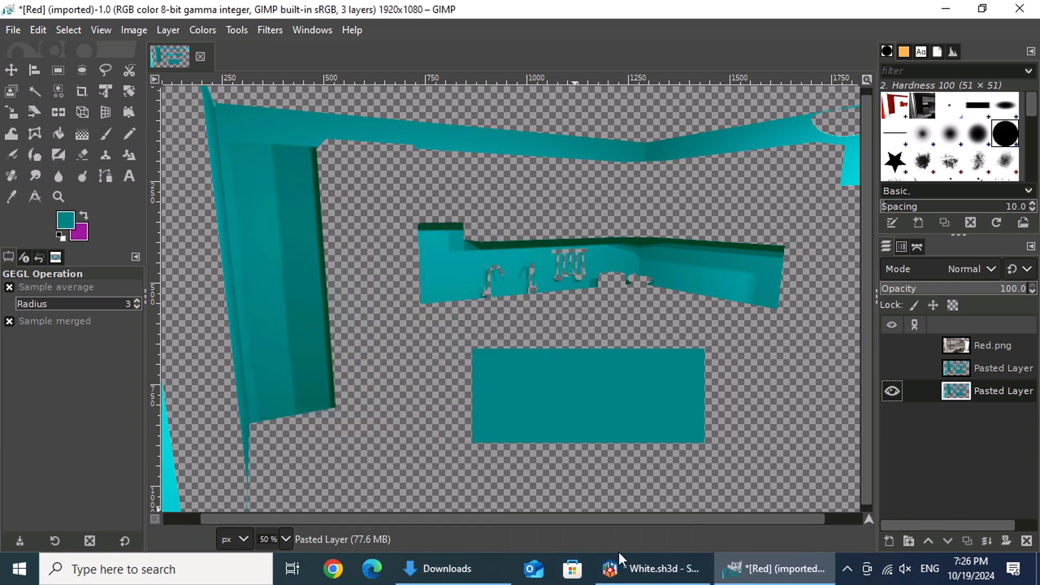
Step: Switch to Sweet Home 3D and set the color of the wall sides around the room to #008285
left_click(649, 577)
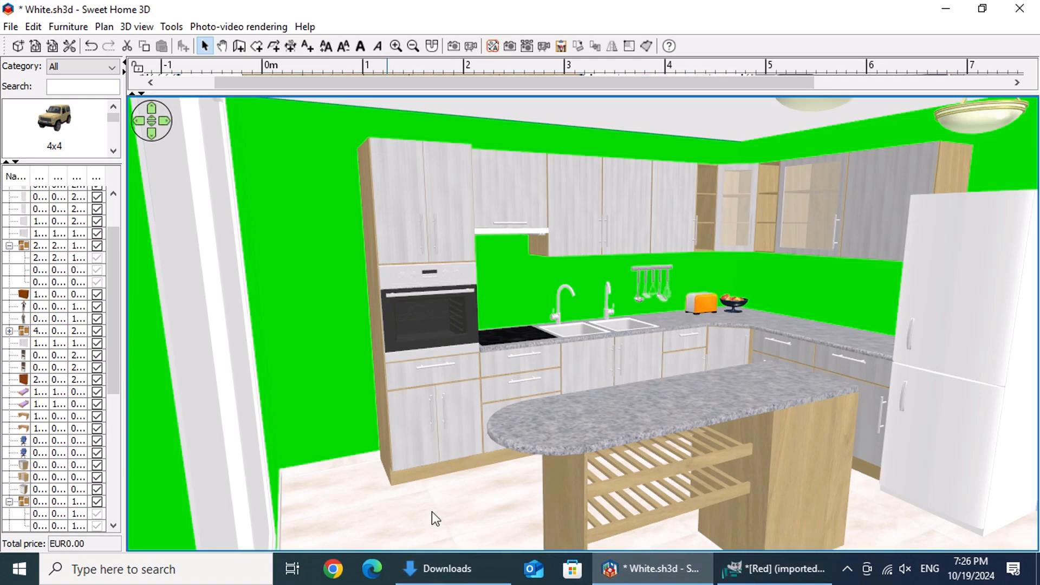
double_click(410, 505)
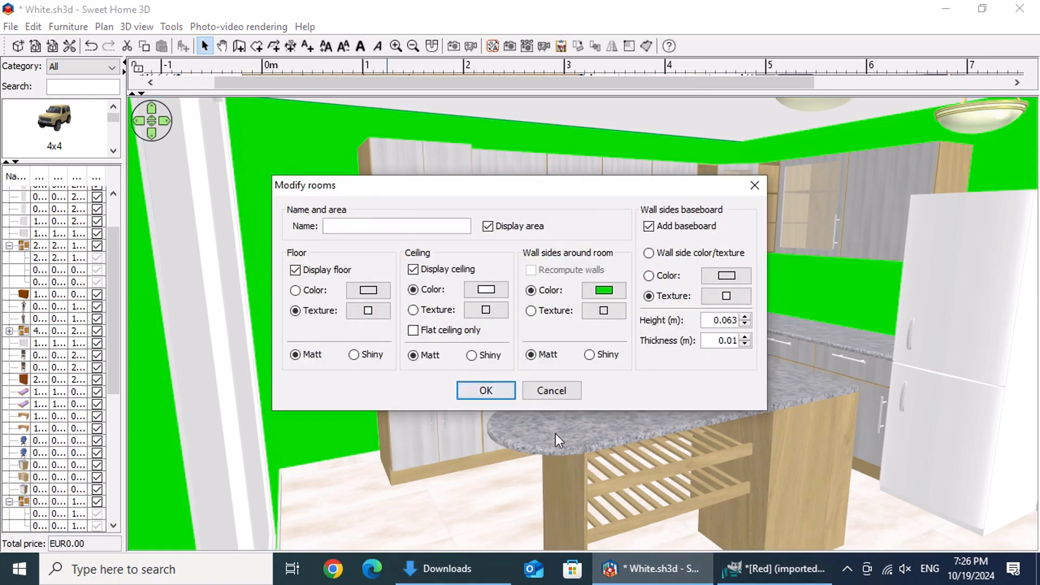
left_click(607, 291)
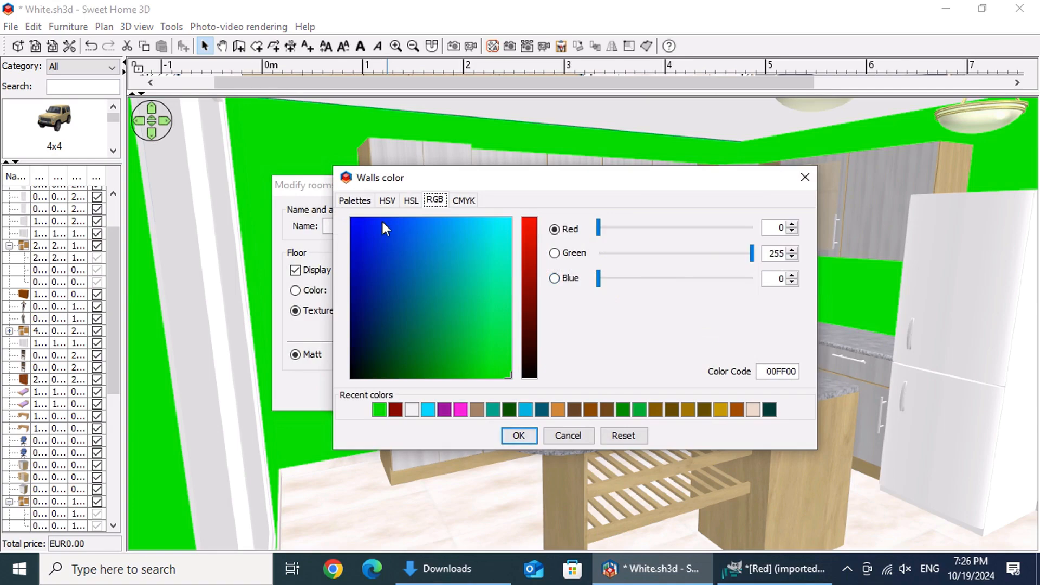
left_click(354, 200)
double_click(689, 283)
left_click(646, 285)
left_click_drag(640, 285, 712, 284)
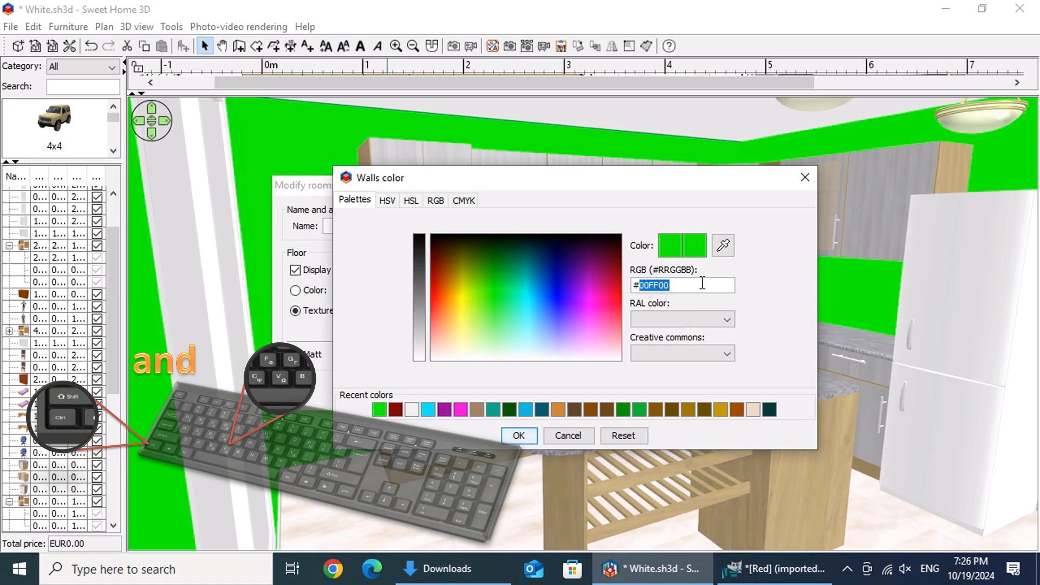
key("ctrl+v")
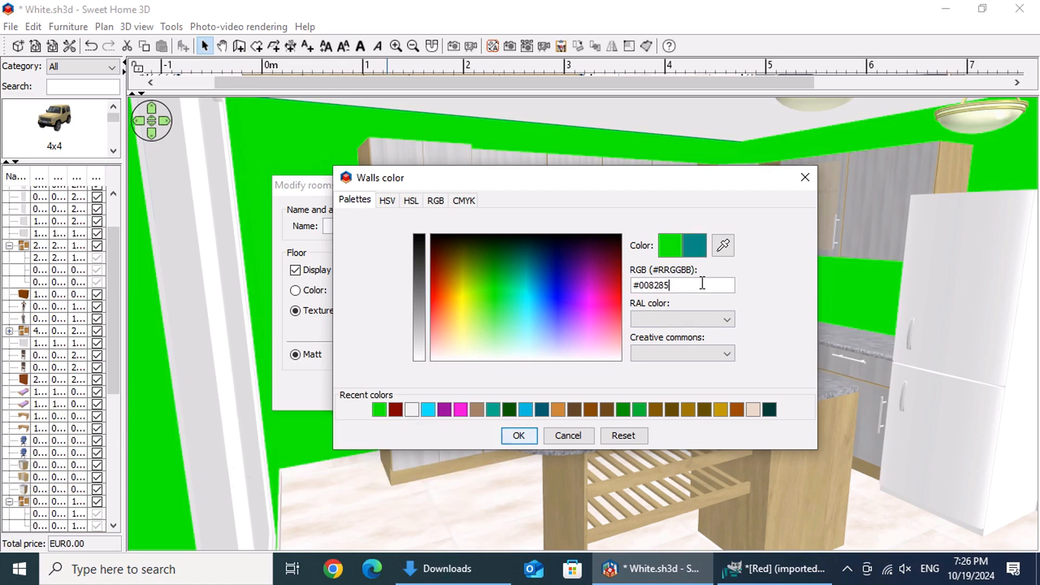
left_click(525, 436)
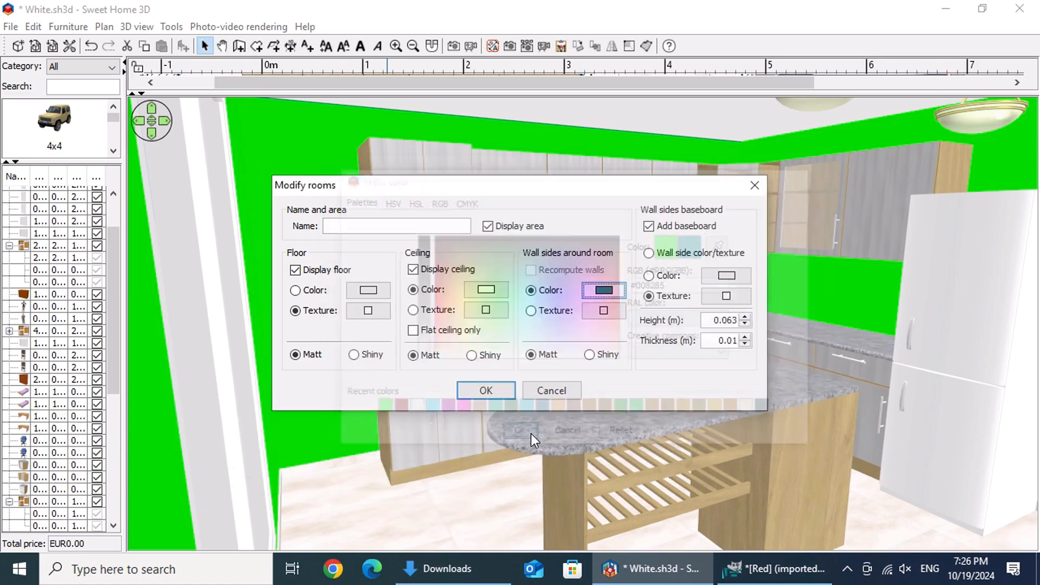
left_click(488, 394)
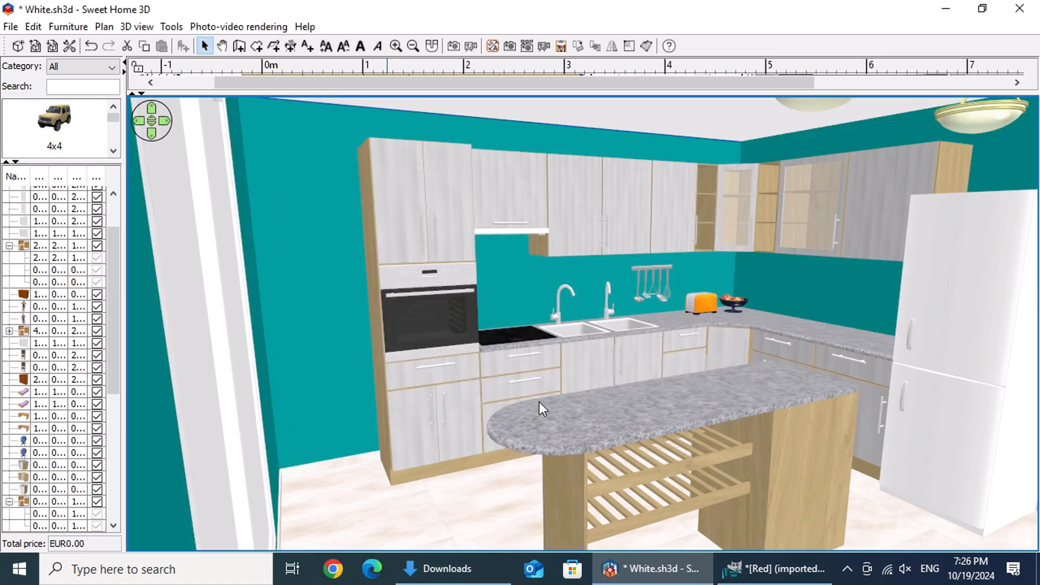
Step: Render a 1920 × 1080 photo of the kitchen at Best quality with the YafaRay renderer
right_click(551, 389)
mouse_move(781, 430)
left_click(834, 430)
left_click(453, 46)
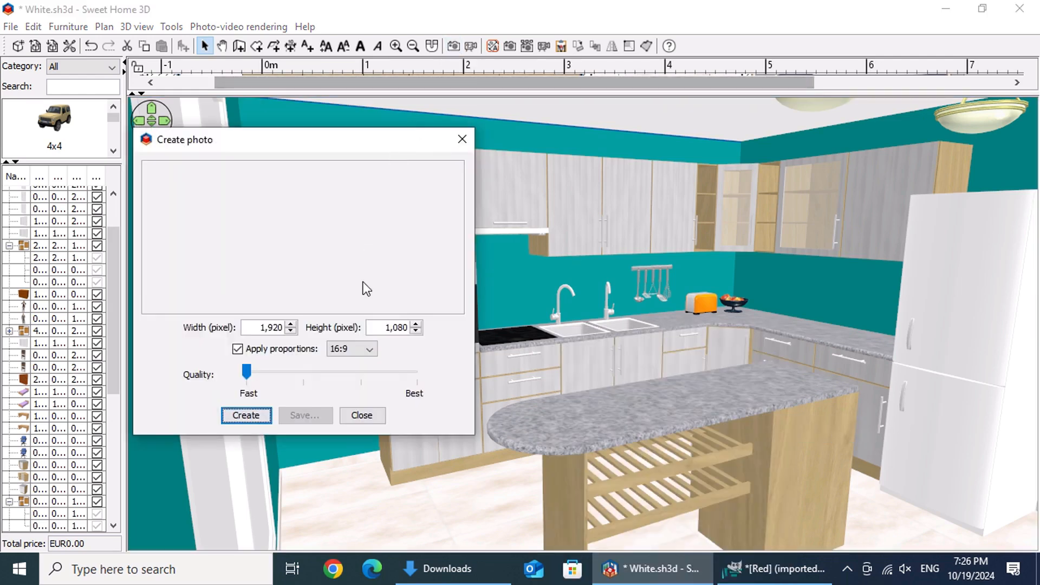
left_click_drag(258, 369, 441, 366)
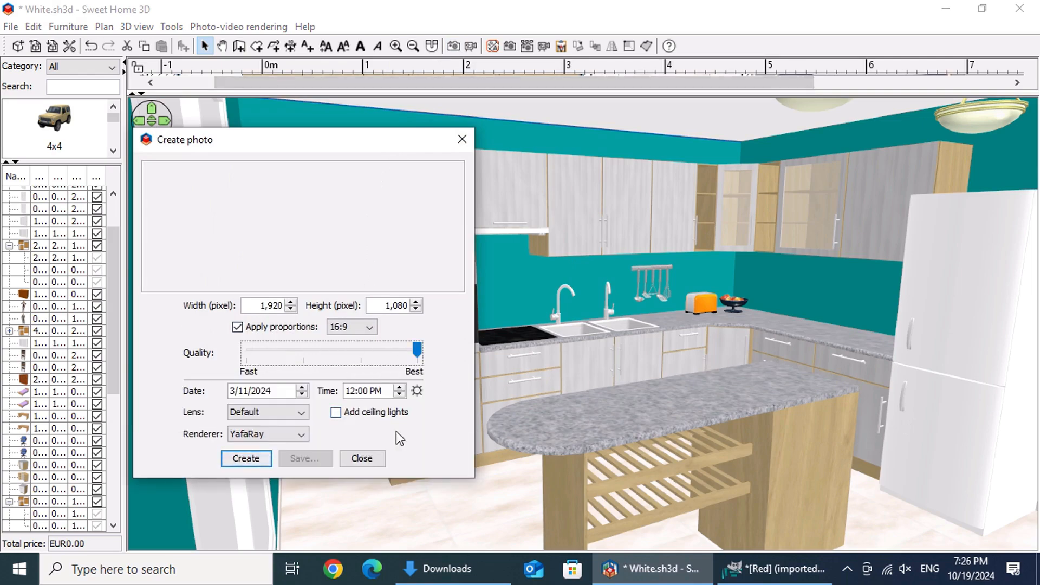
left_click(255, 459)
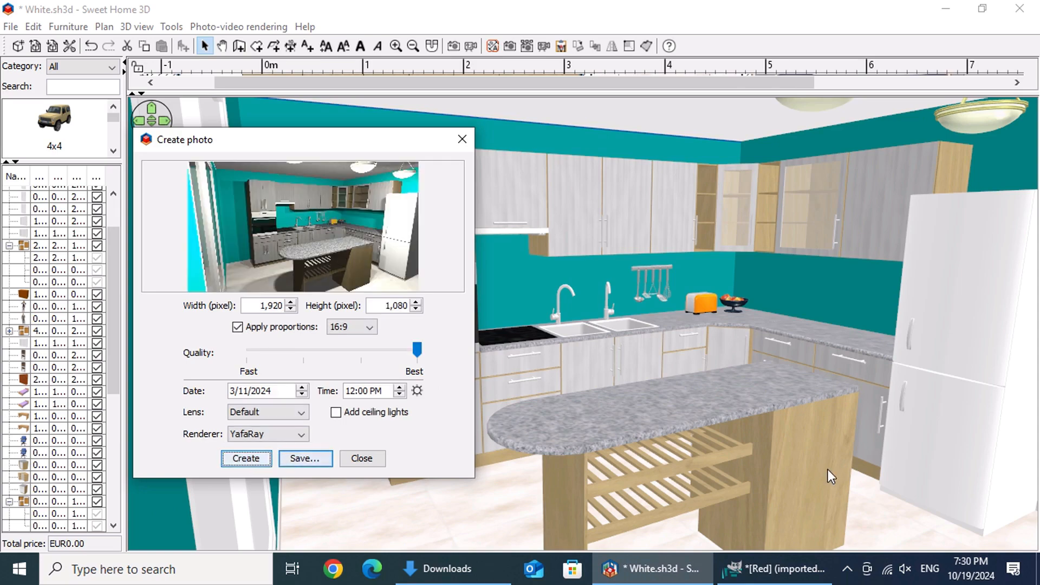
Step: Save the rendered photo as Blue in the Downloads folder and close the photo dialog
left_click(319, 459)
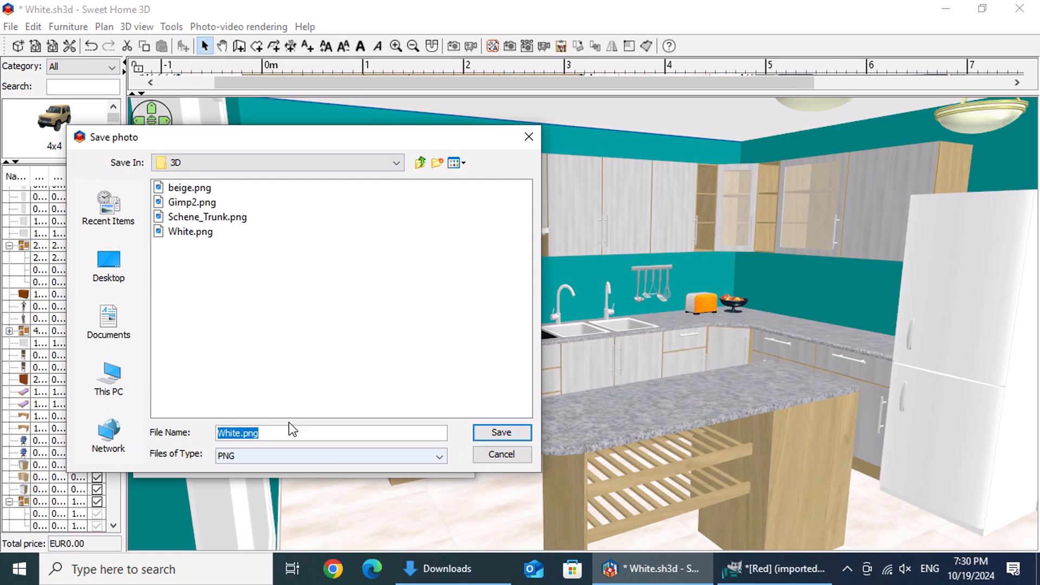
left_click(114, 379)
double_click(206, 230)
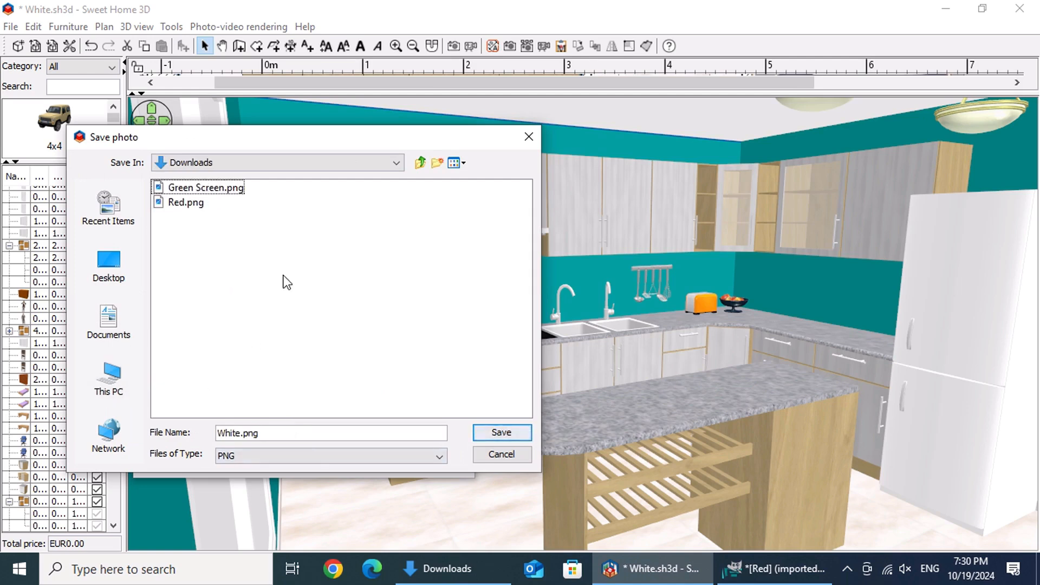
double_click(227, 434)
type("Blue")
left_click(499, 432)
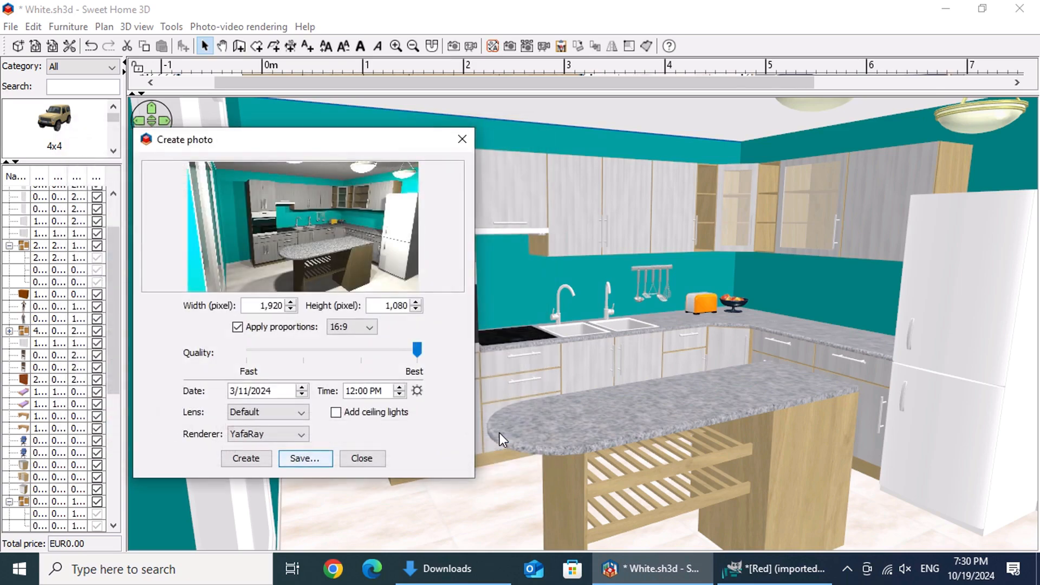
left_click(362, 458)
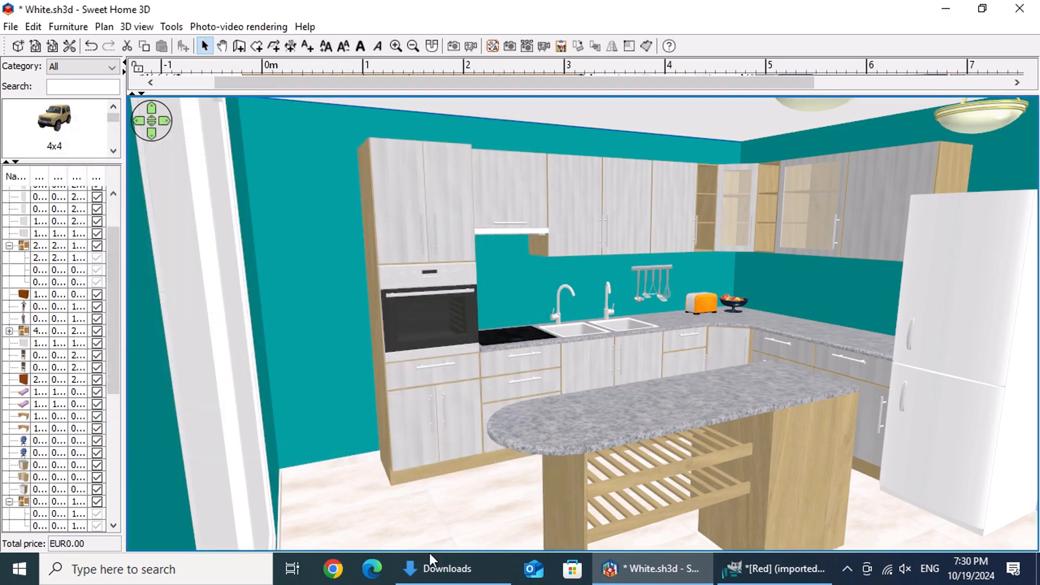
Step: Add Blue.png from the Downloads folder as the top layer of the GIMP image and show the Red.png and Pasted Layer layers beneath it
left_click(449, 568)
left_click_drag(576, 265, 981, 342)
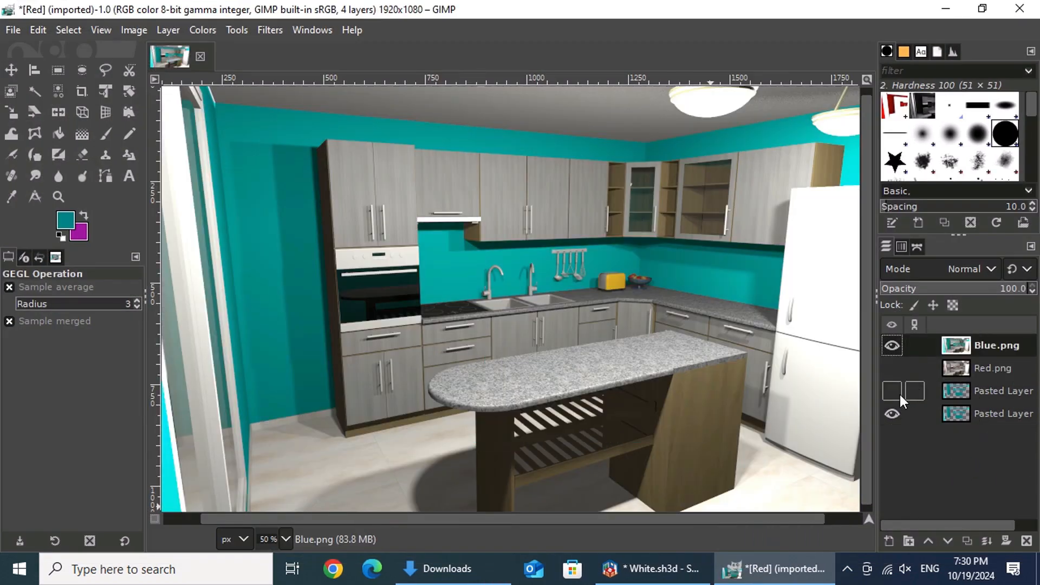
left_click(892, 345)
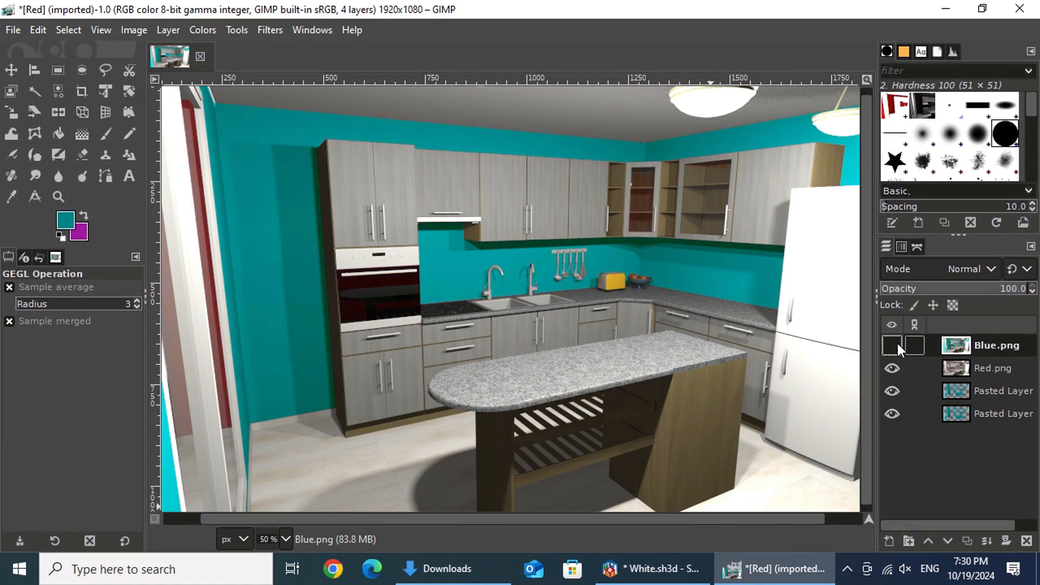
Step: Compare the Blue.png render with the recolored walls by repeatedly hiding and showing the Blue.png layer
left_click(895, 341)
left_click(894, 345)
left_click(896, 341)
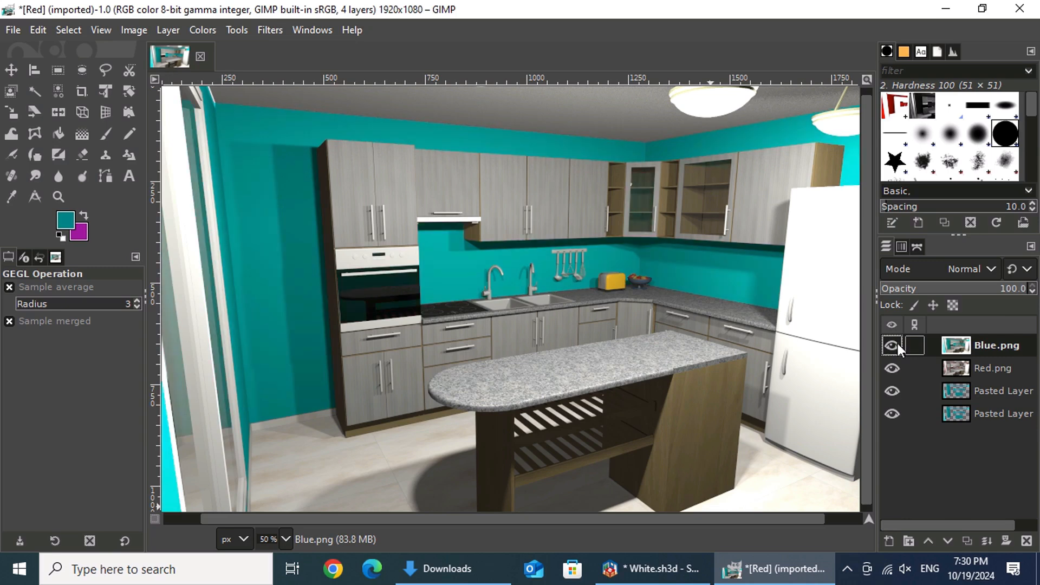
left_click(896, 345)
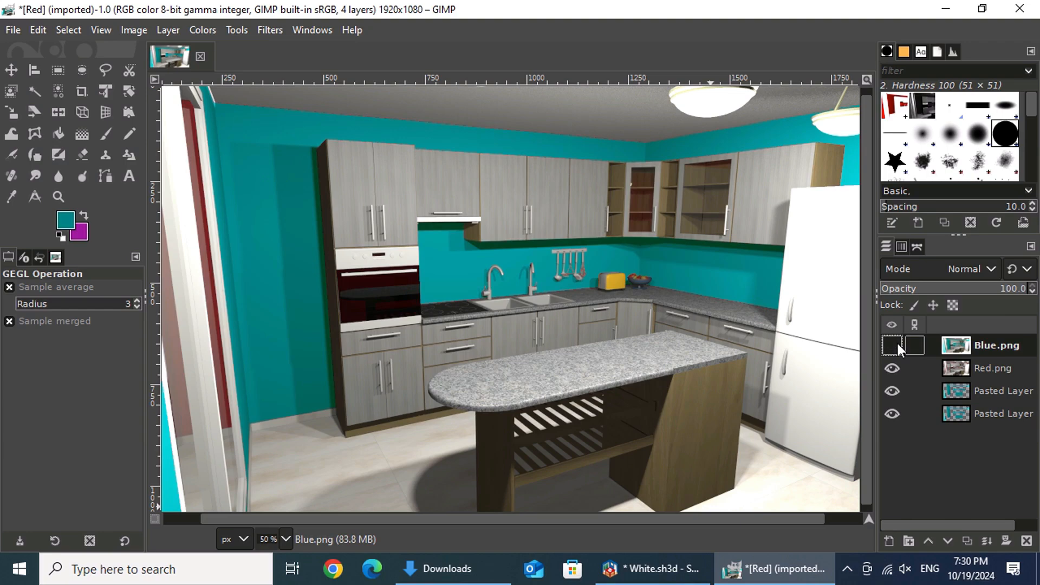
left_click(896, 341)
left_click(896, 341)
Step: Examine enlarged areas of the kitchen for differences between the Blue.png render and the recolored layers
scroll(623, 297, "up", 2, "ctrl")
left_click_drag(615, 519, 509, 520)
left_click(891, 346)
left_click_drag(872, 346, 894, 502)
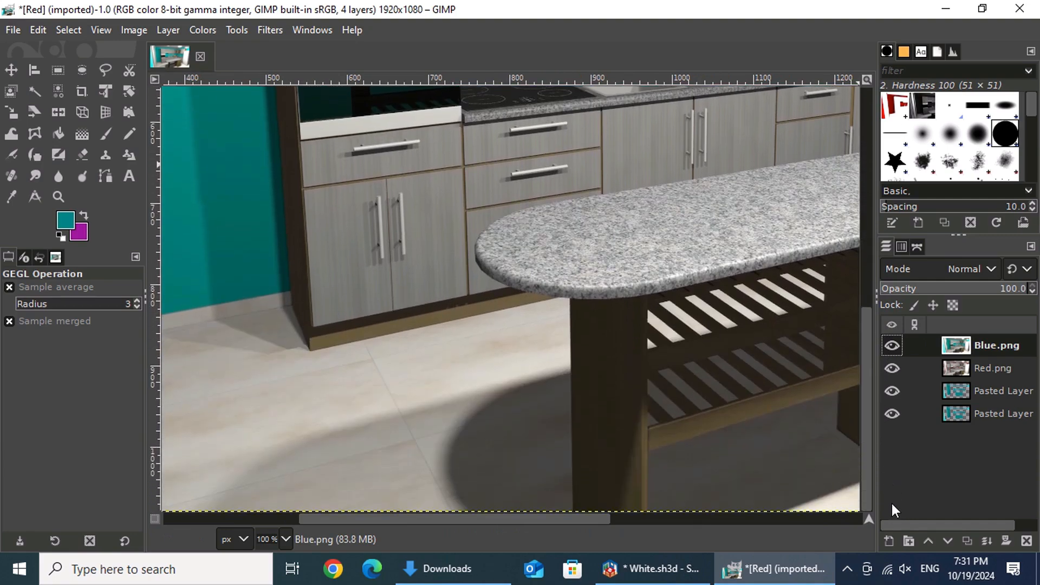
scroll(606, 300, "down", 2, "ctrl")
scroll(709, 265, "down", 1, "ctrl")
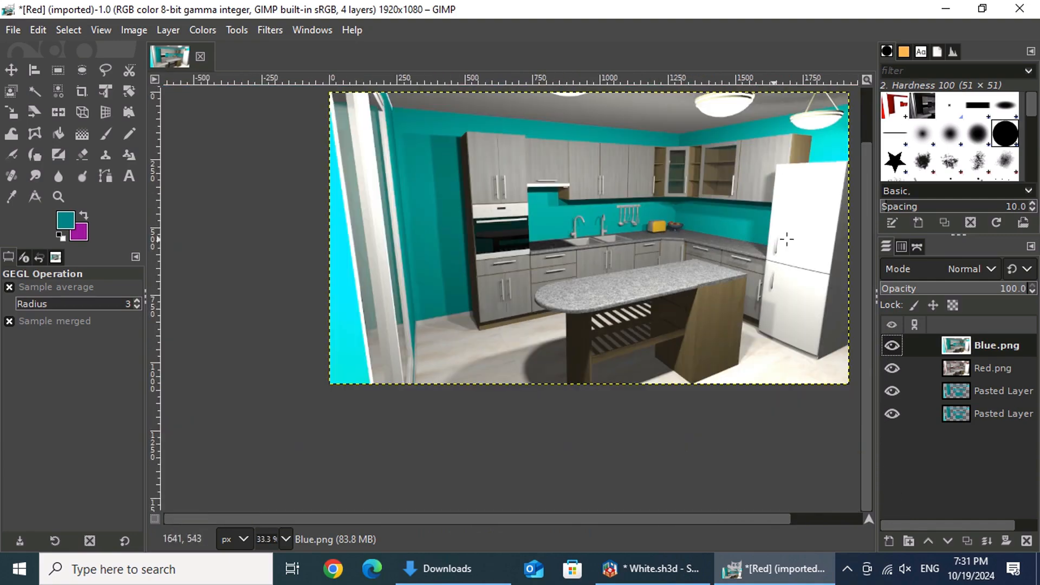
left_click_drag(865, 383, 868, 329)
scroll(584, 270, "up", 2, "ctrl")
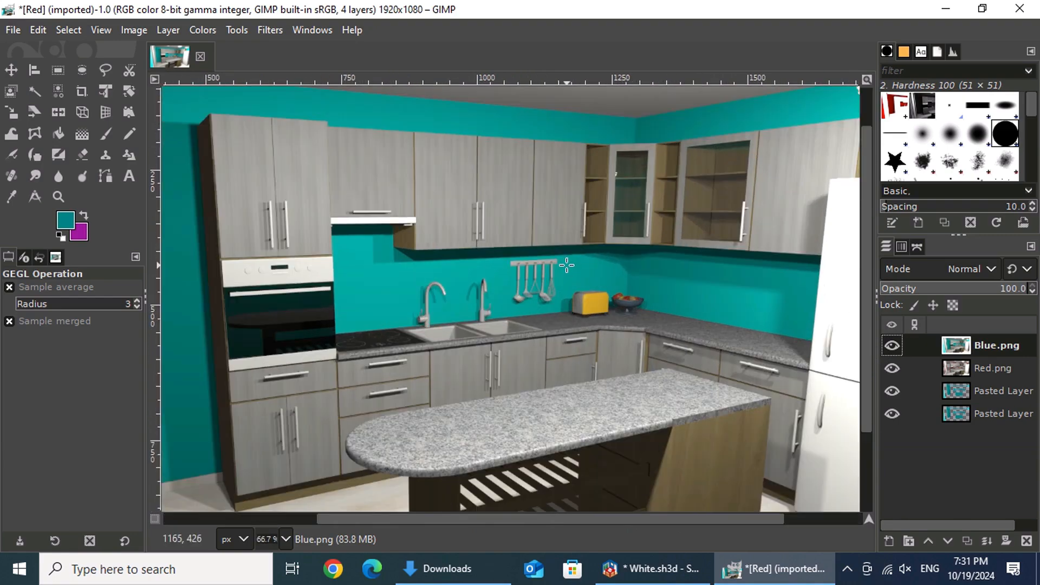